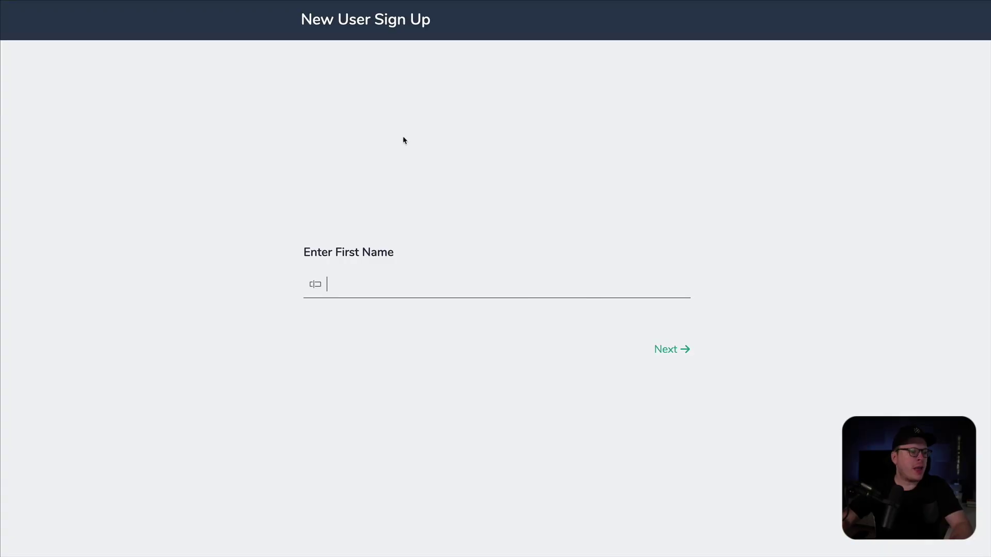
- Click away from the Enter First Name field on the live New User Sign Up form
left_click(262, 243)
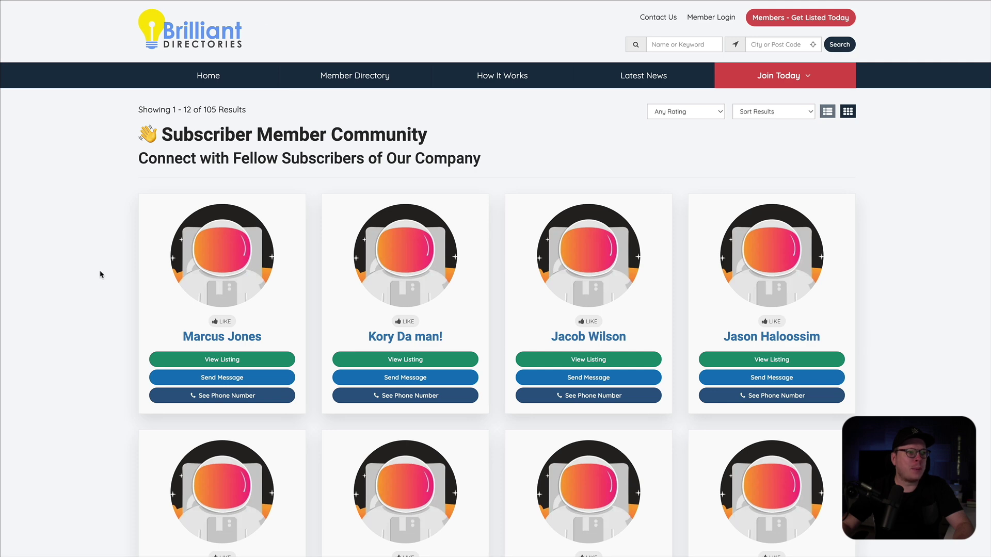
- Scroll through the 105-member Subscriber Member Community directory listing
scroll(137, 391, "down", 2)
scroll(137, 391, "up", 2)
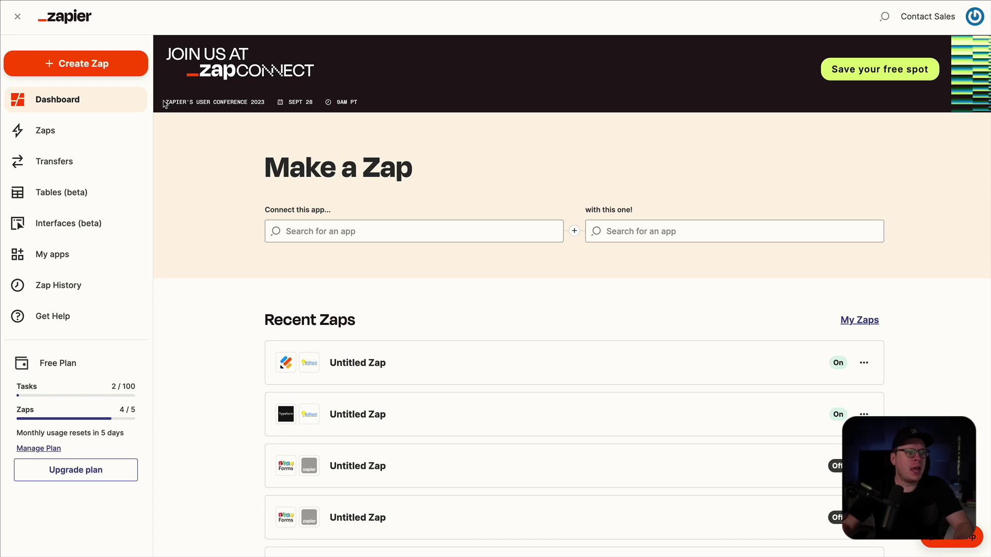
- Create a new Zap with Zoho Forms as the trigger app and New Form Entry as its event
left_click(97, 65)
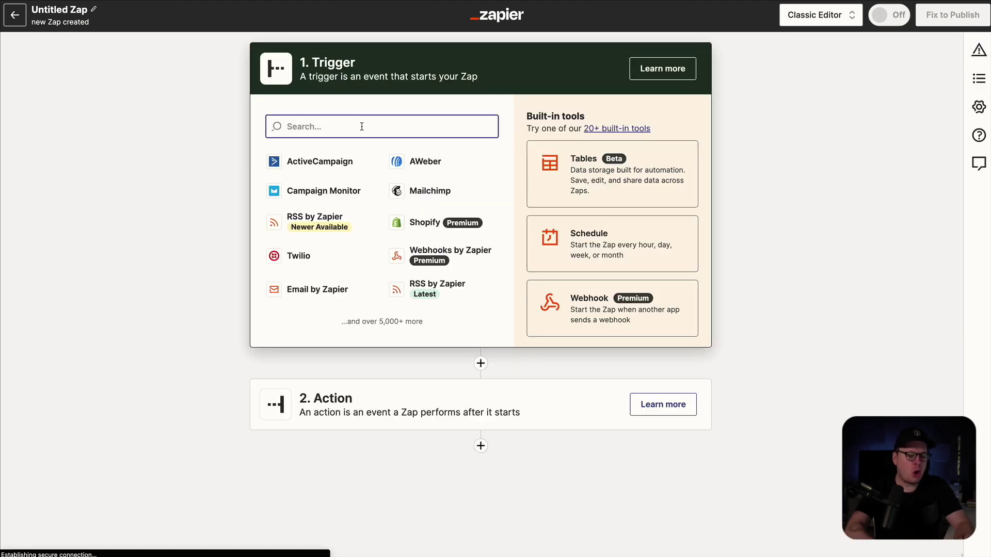
type("zoho form")
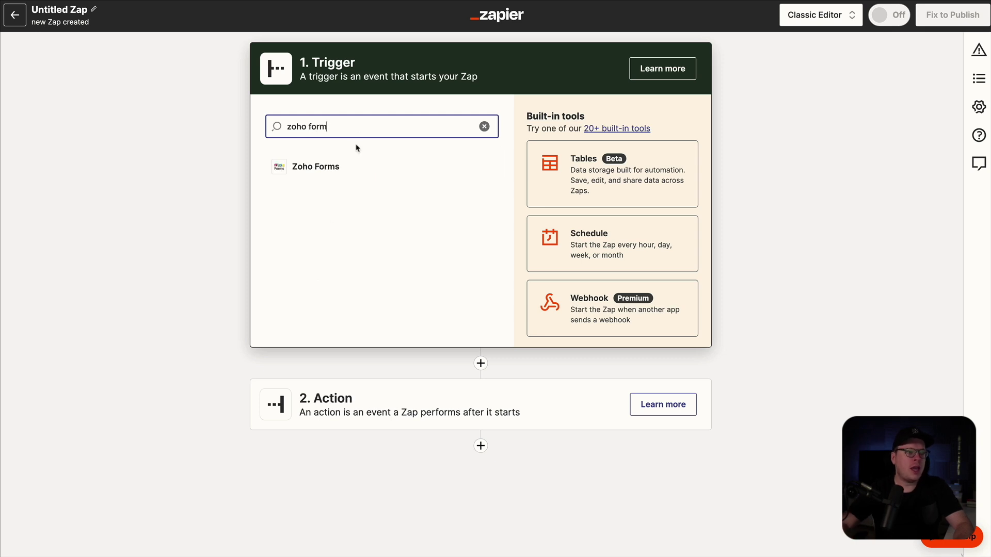
left_click(343, 164)
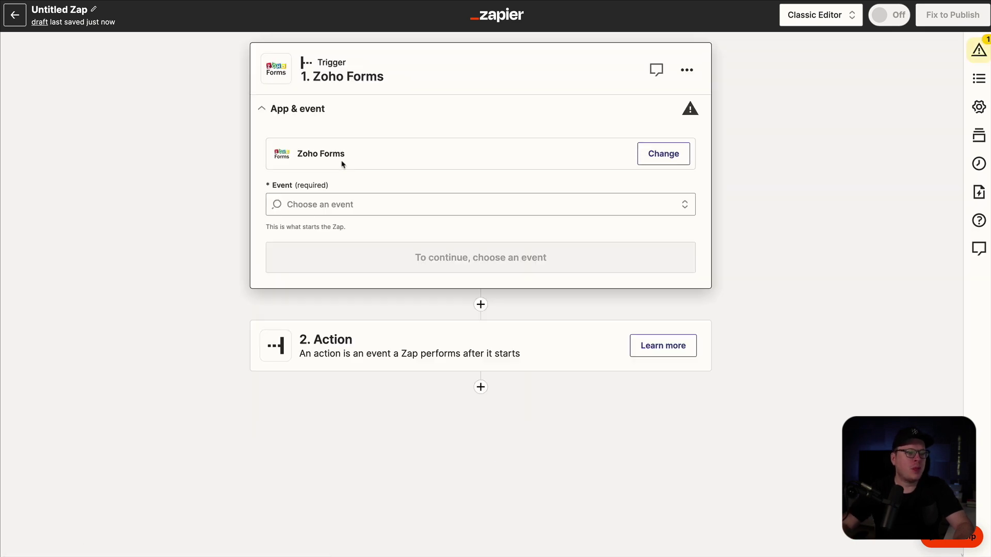
left_click(355, 207)
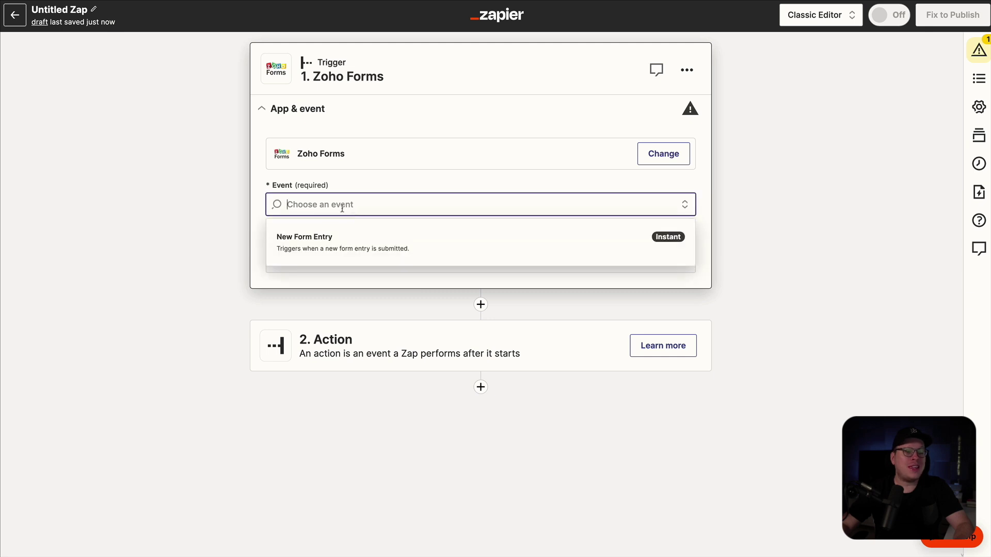
left_click(311, 241)
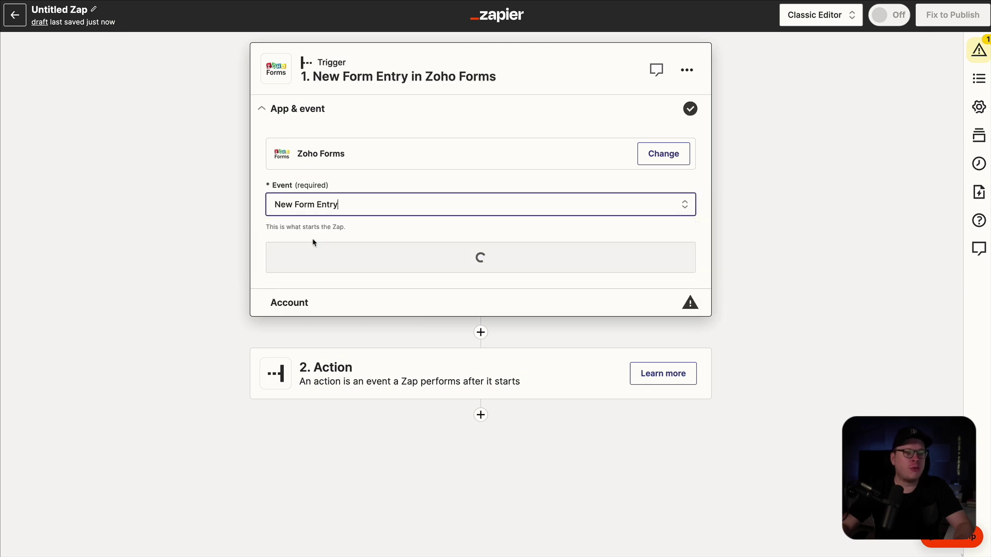
left_click(451, 256)
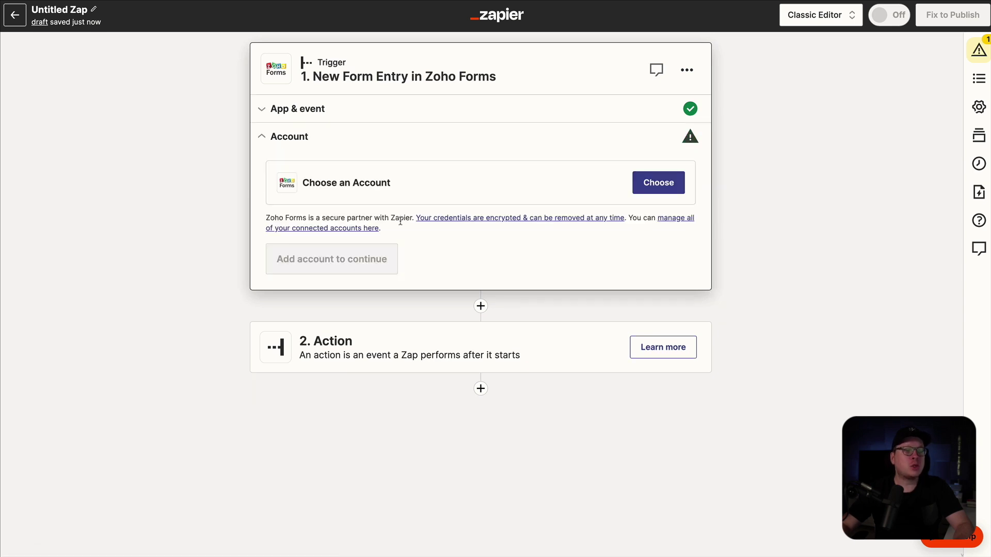
- Connect a new Zoho Forms account by signing in and accepting Zapier's access request
left_click(661, 184)
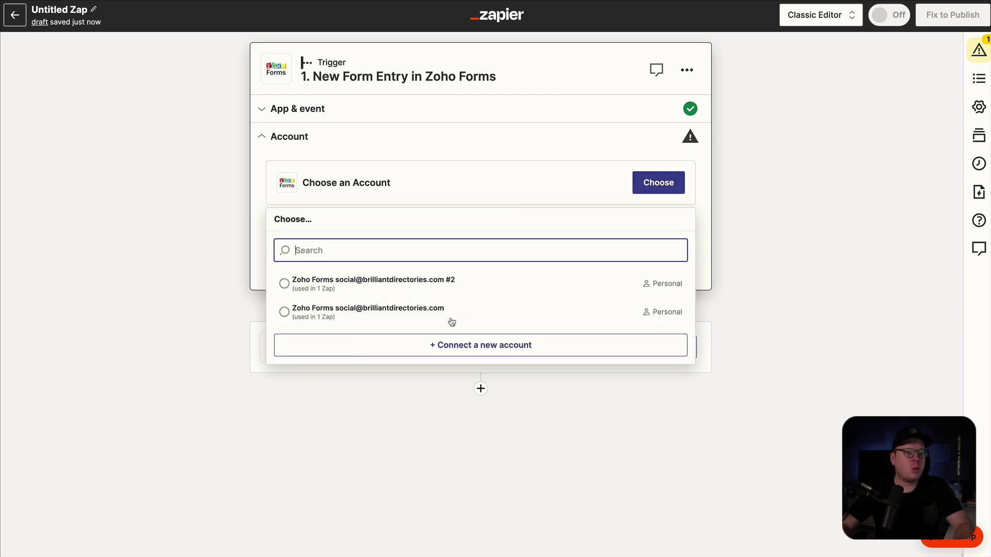
left_click(460, 347)
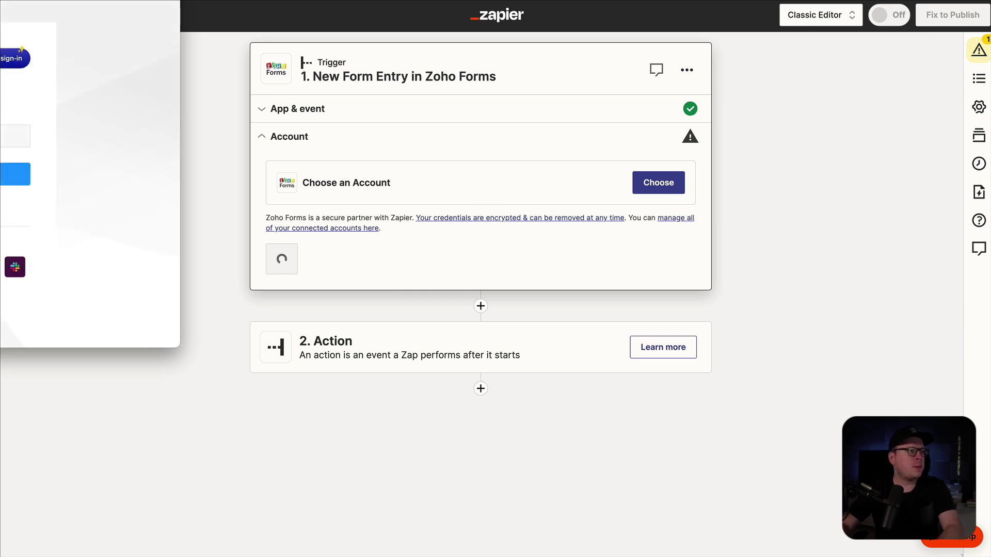
left_click_drag(0, 2, 436, 76)
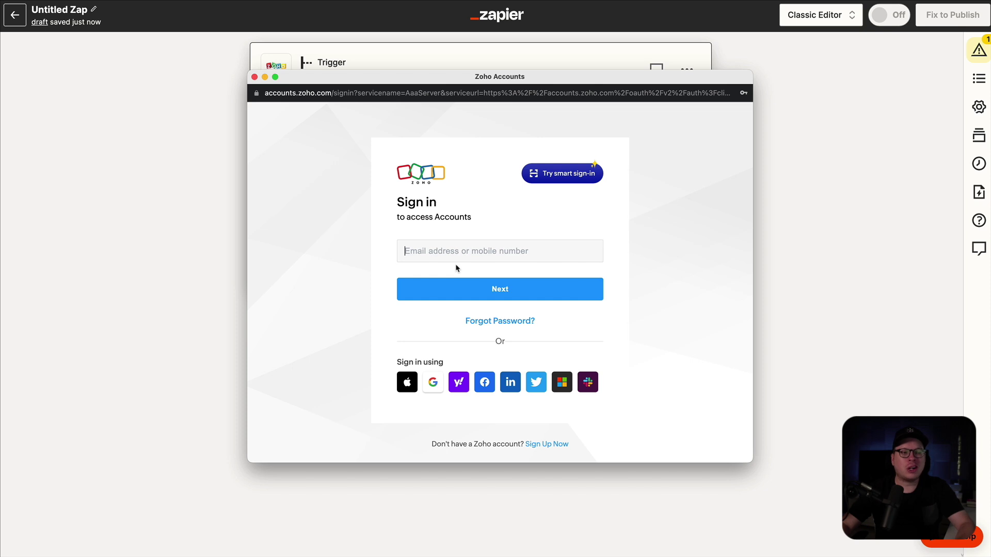
left_click_drag(475, 79, 455, 77)
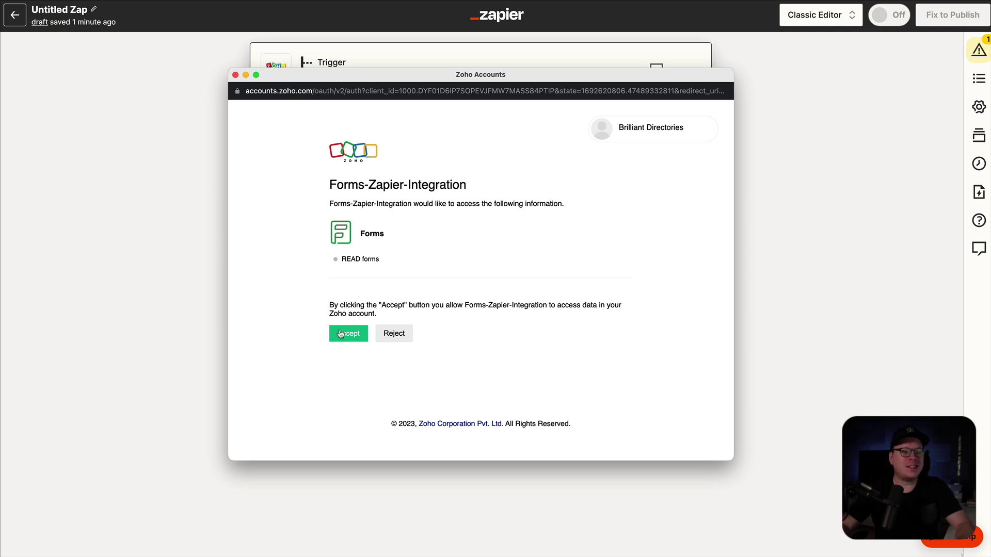
left_click(344, 334)
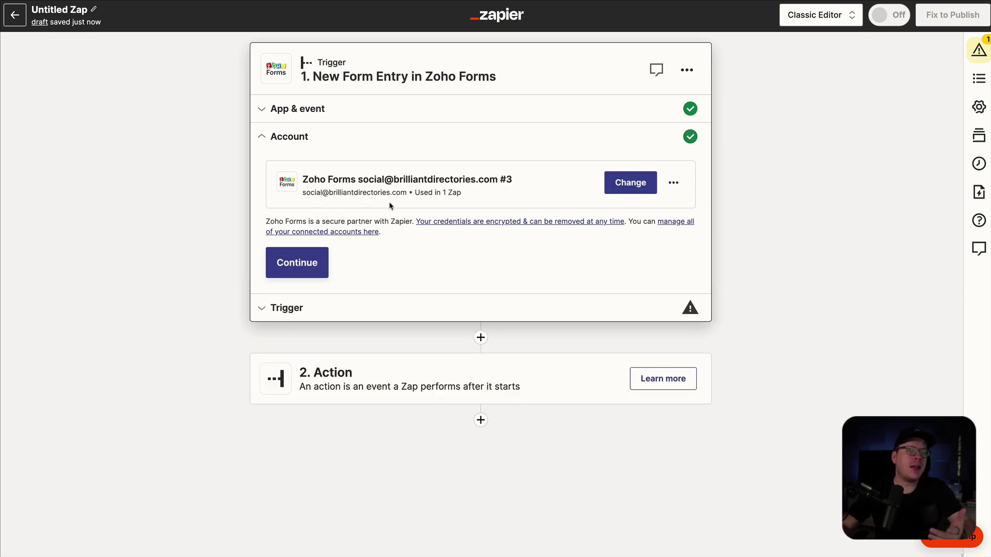
- Set the trigger's Form to New User Sign Up
left_click(302, 265)
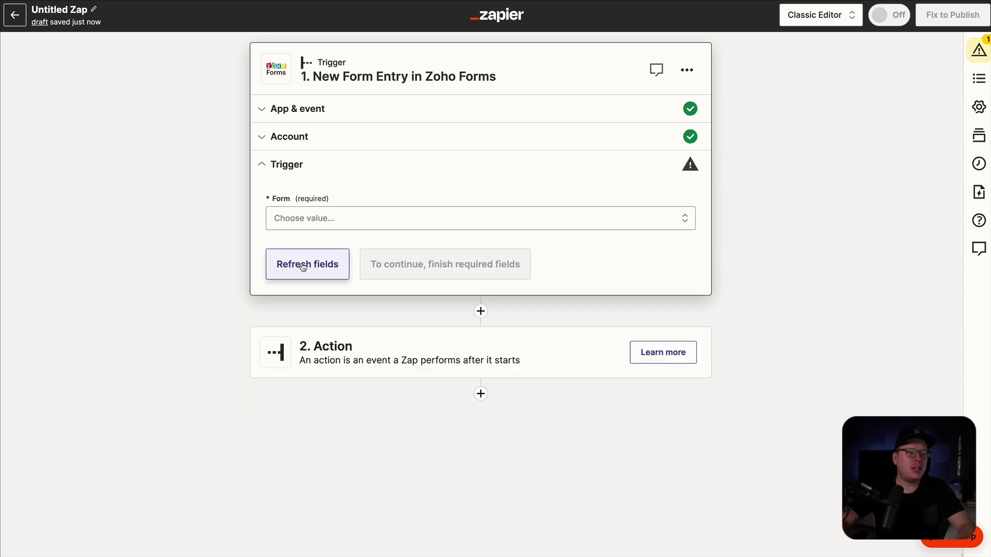
left_click(322, 218)
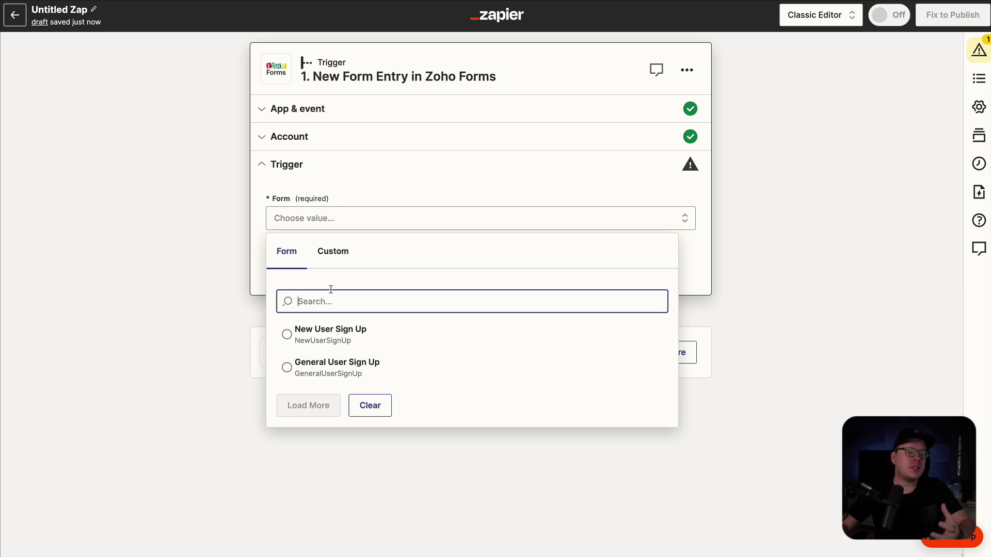
left_click(288, 335)
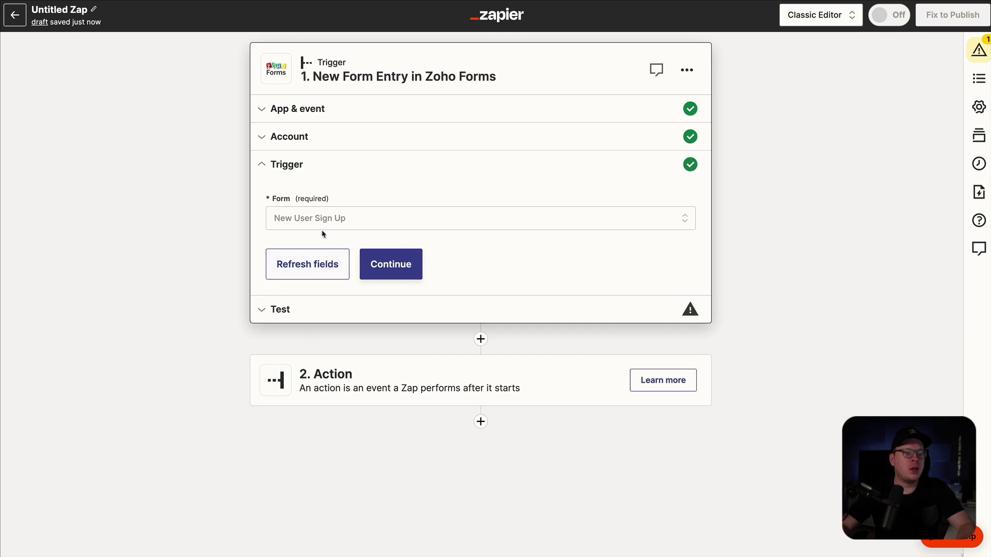
left_click(381, 262)
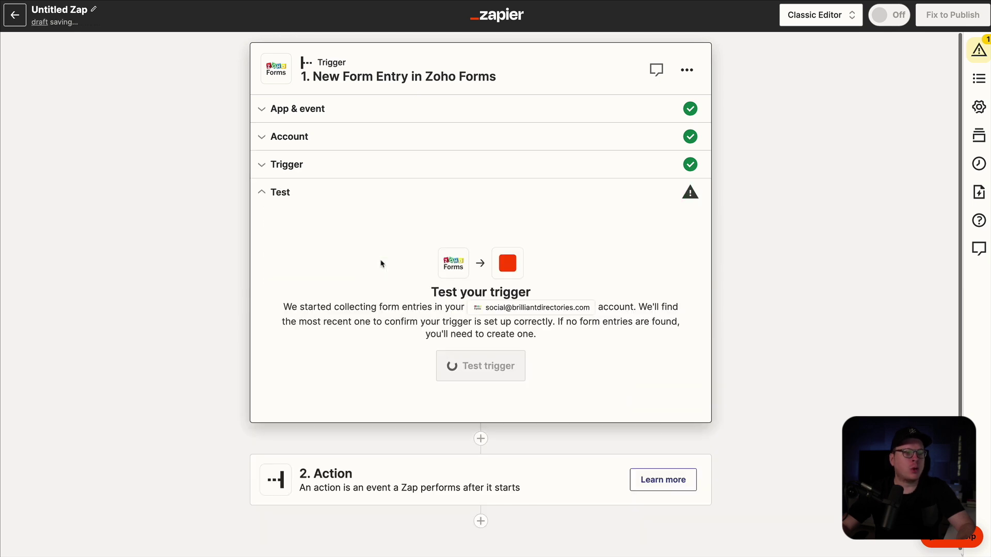
- Test the trigger and continue with sample form entry C
left_click(492, 378)
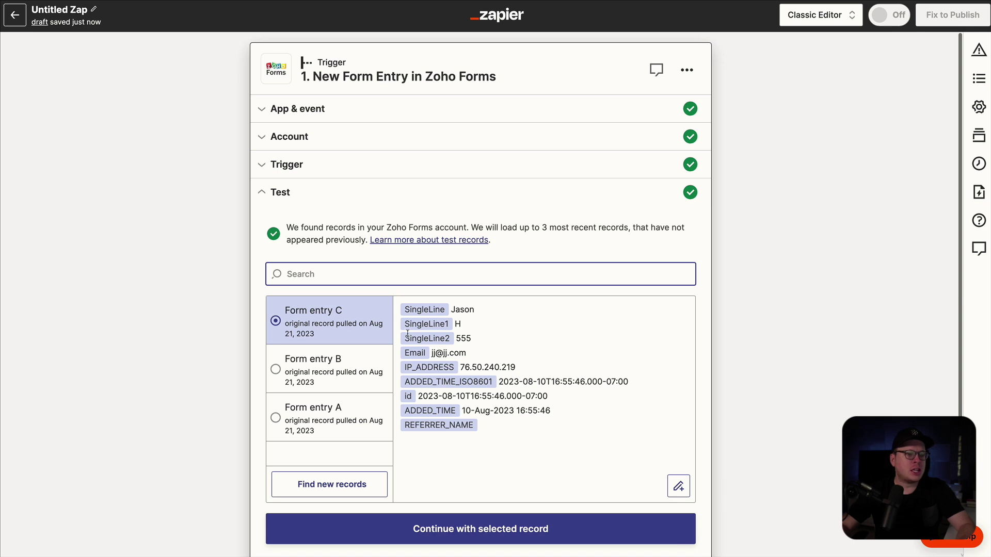
scroll(415, 327, "down", 2)
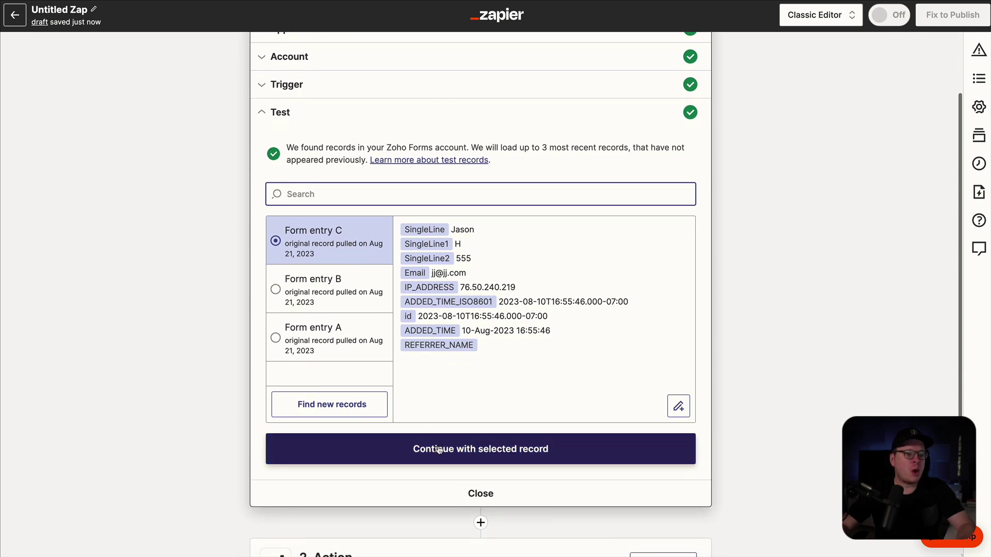
left_click(436, 454)
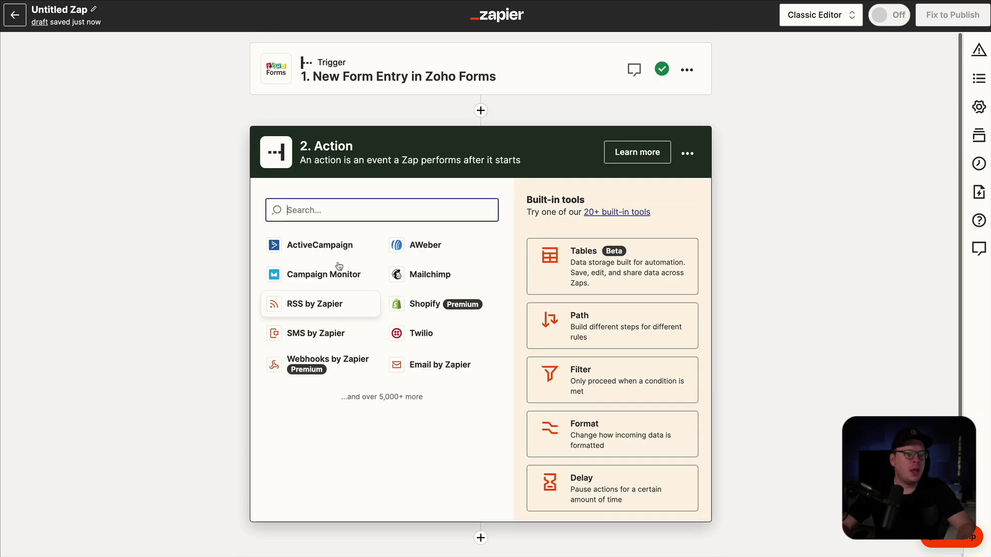
- Choose Brilliant Directories as the action app with the Create User event
type("rillant")
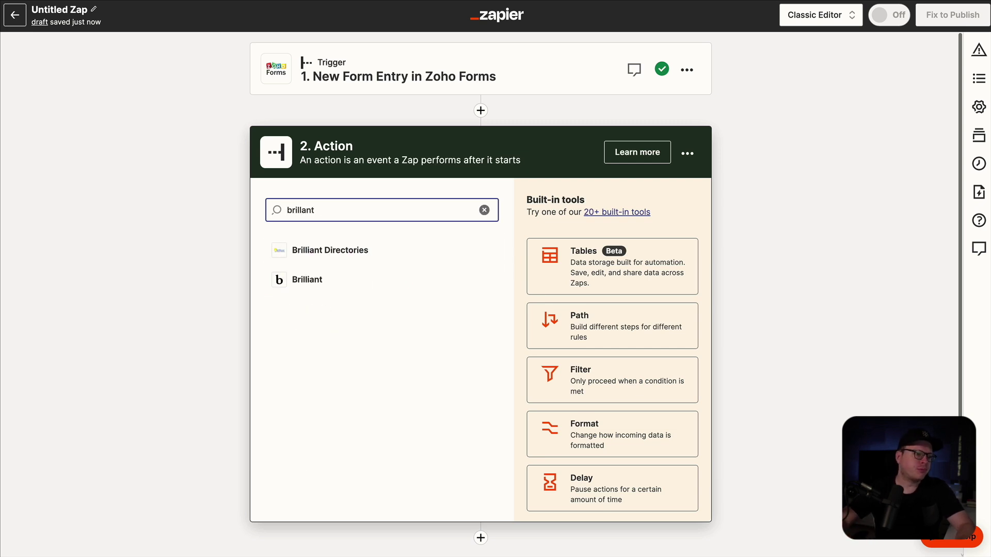
left_click(335, 248)
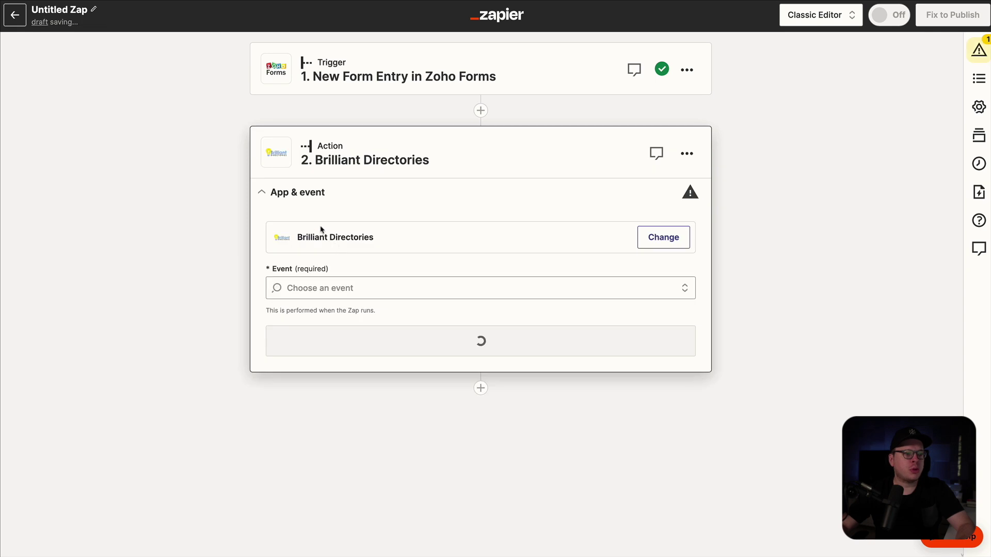
left_click(352, 284)
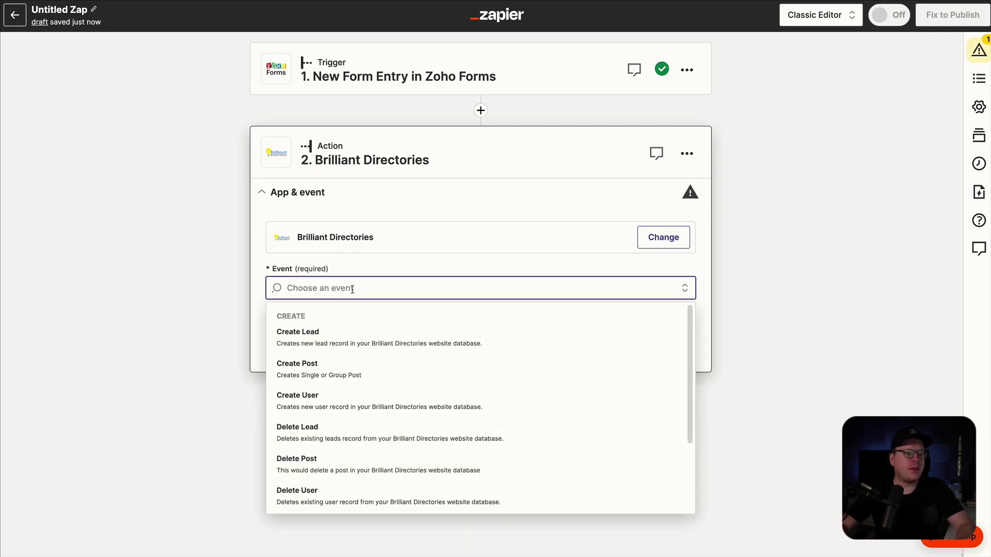
left_click(320, 400)
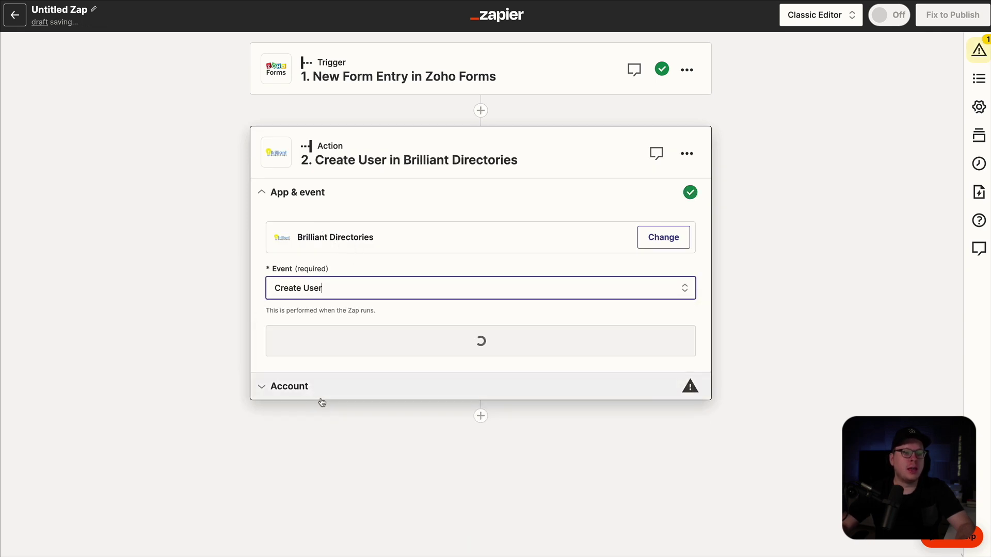
left_click(464, 339)
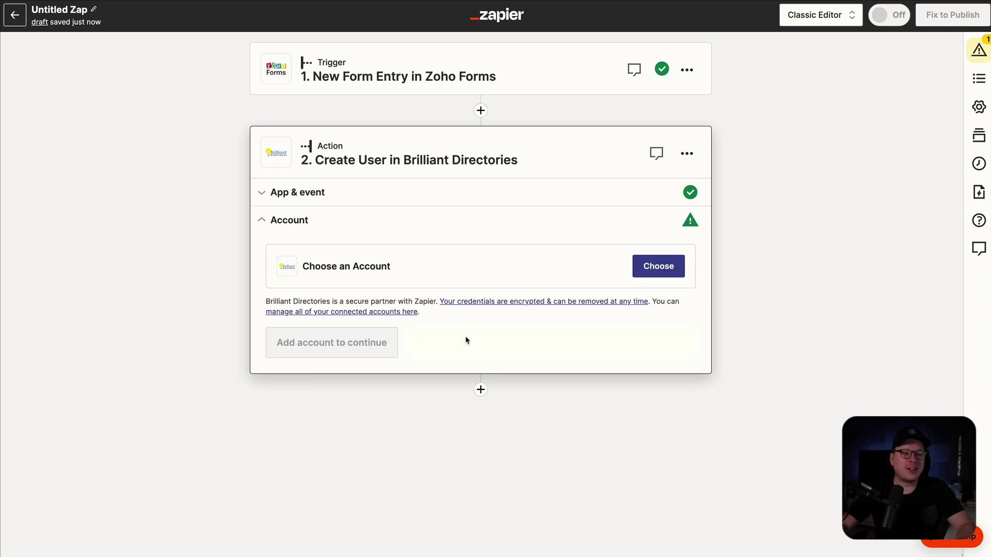
- Begin connecting a new Brilliant Directories account and center the connection window
left_click(640, 261)
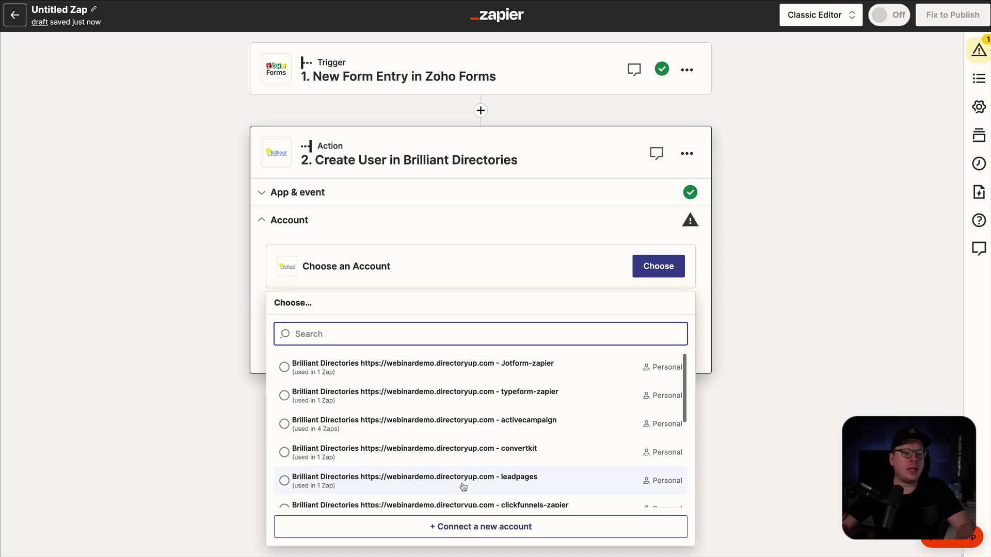
left_click(469, 527)
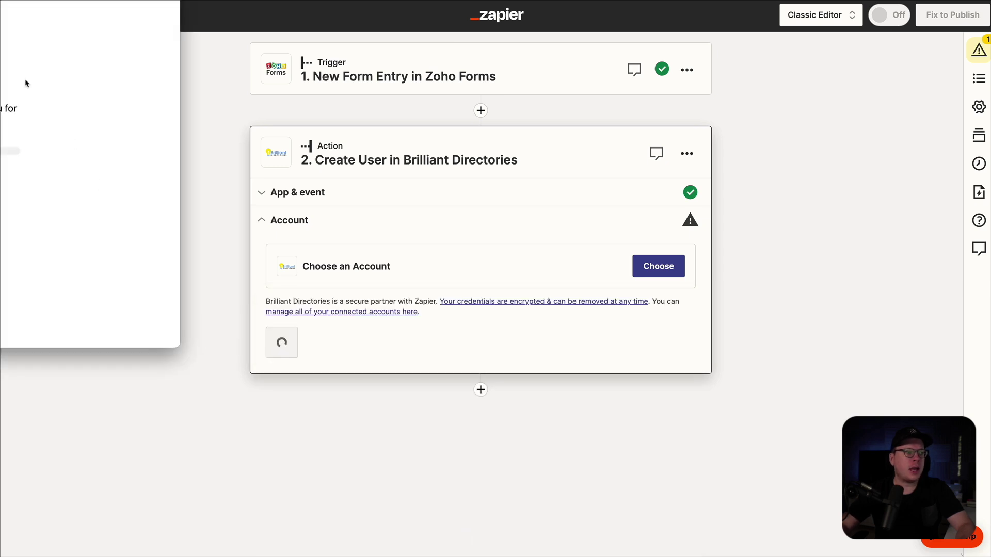
left_click_drag(0, 0, 501, 73)
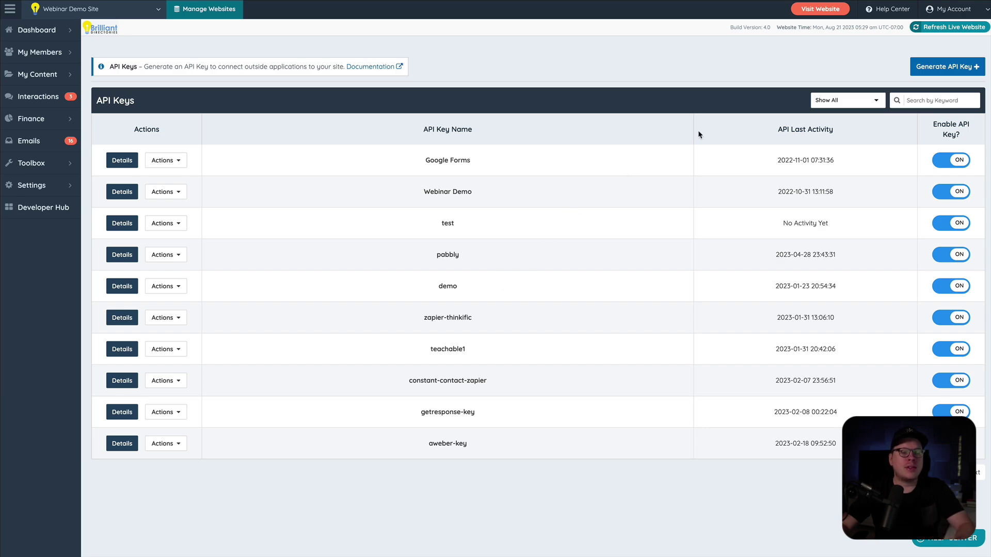
- Generate a Brilliant Directories API key nicknamed 'zoho-forms' and copy its token
left_click(917, 70)
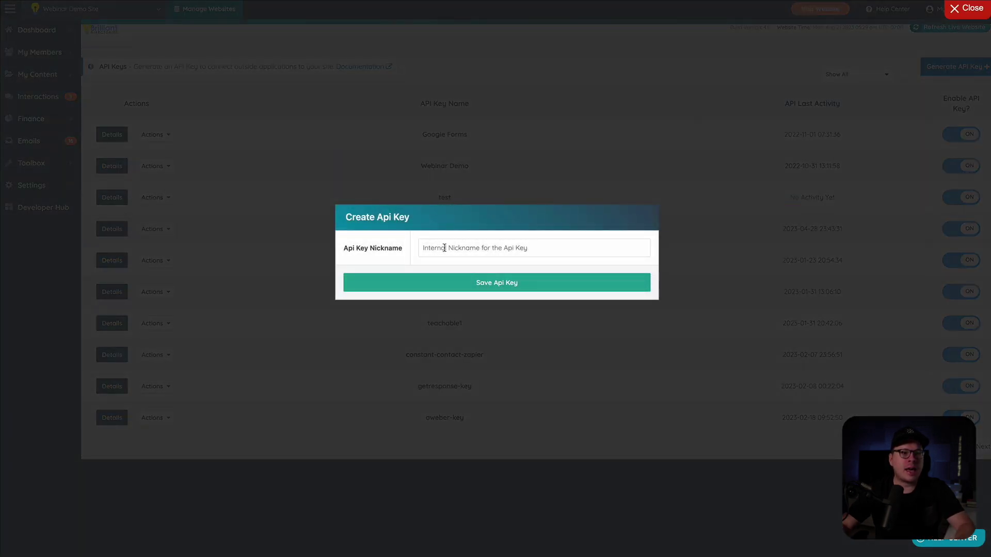
left_click(445, 248)
type("zoho-forms")
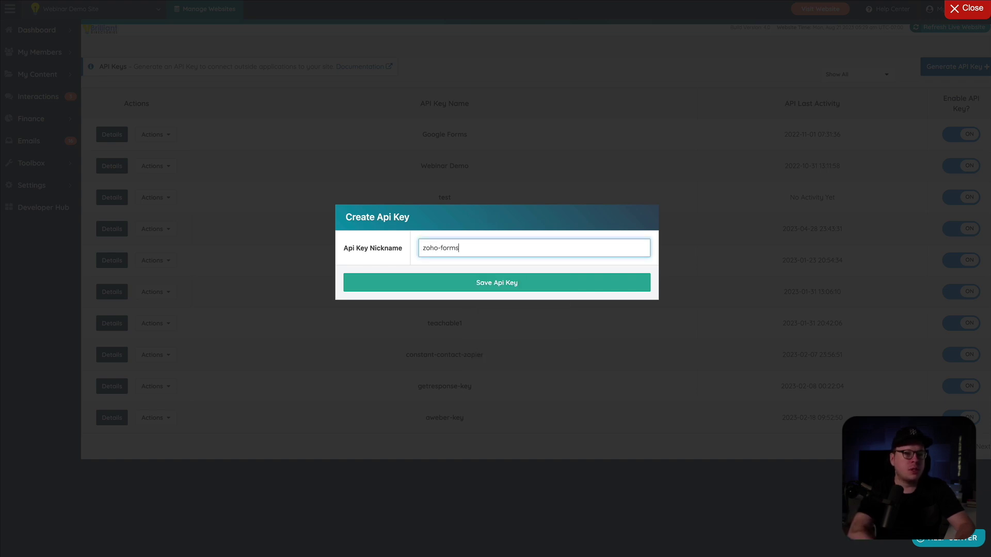
left_click(468, 283)
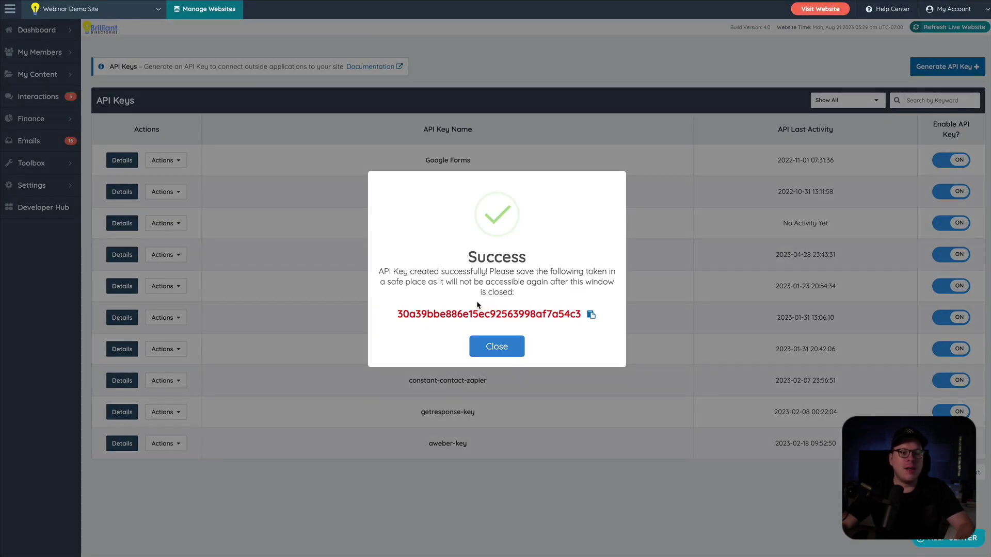
left_click(591, 315)
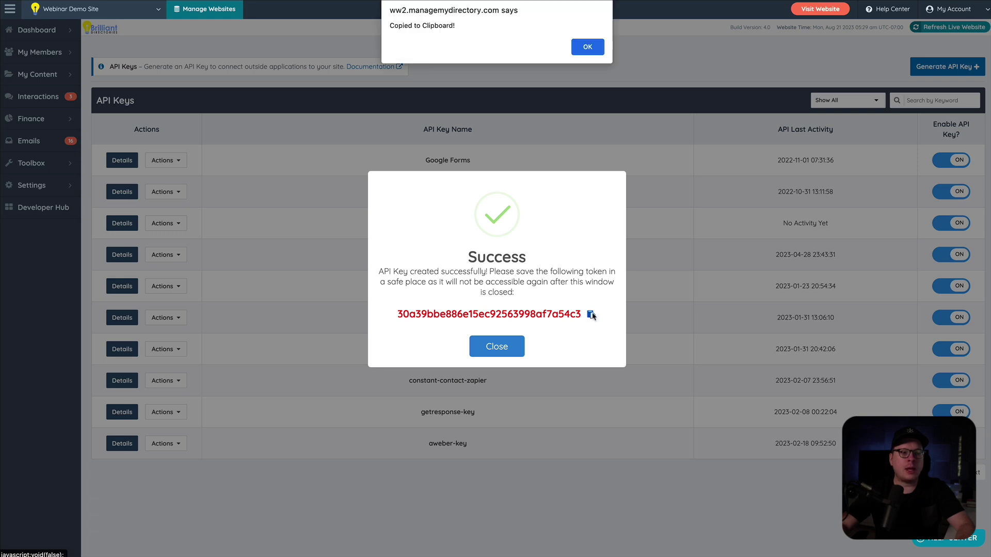
left_click(587, 47)
left_click(499, 351)
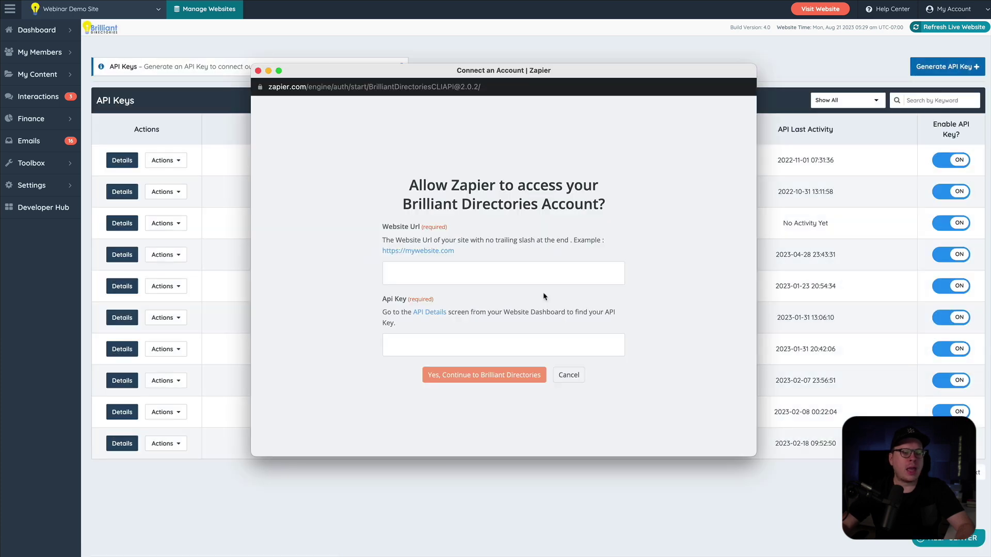
left_click(429, 344)
key("super+v")
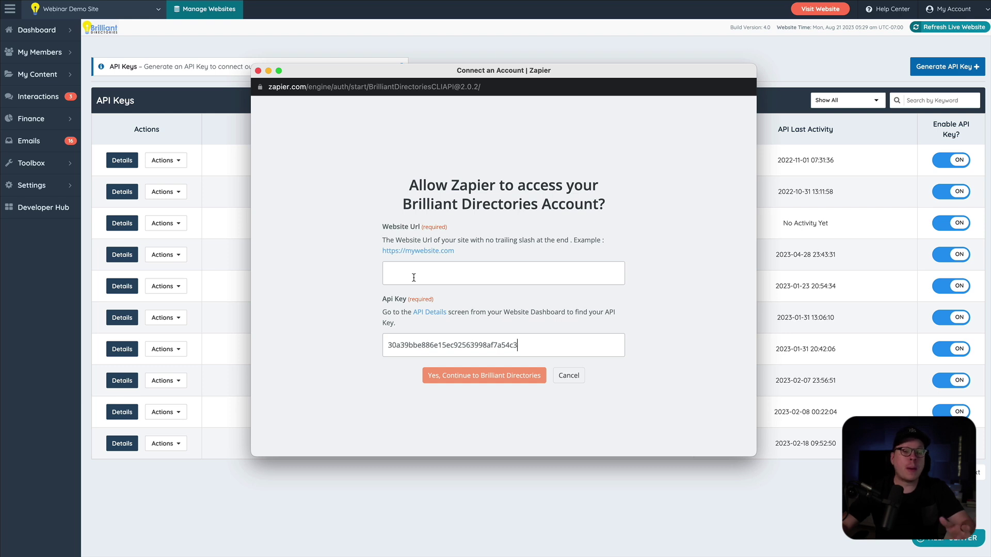
left_click(678, 45)
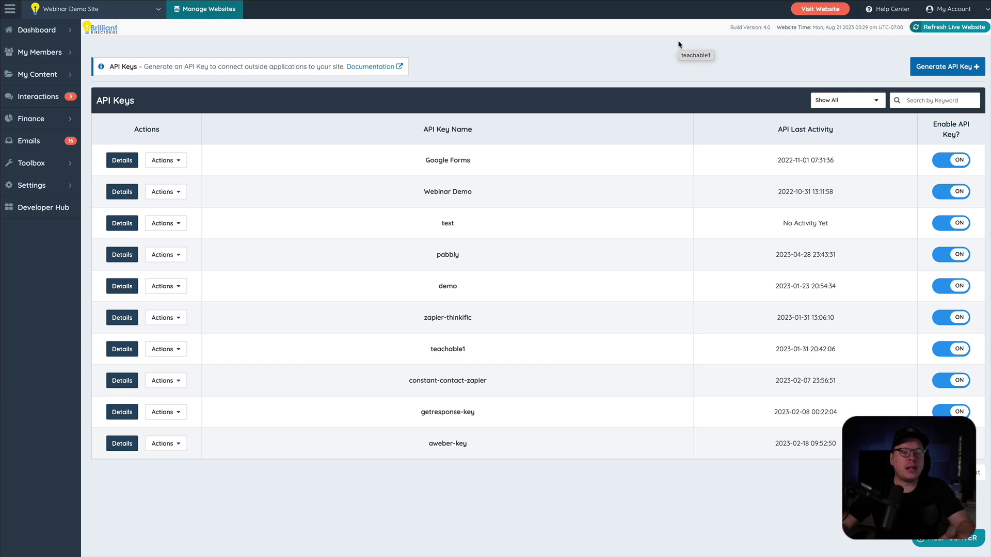
left_click(807, 10)
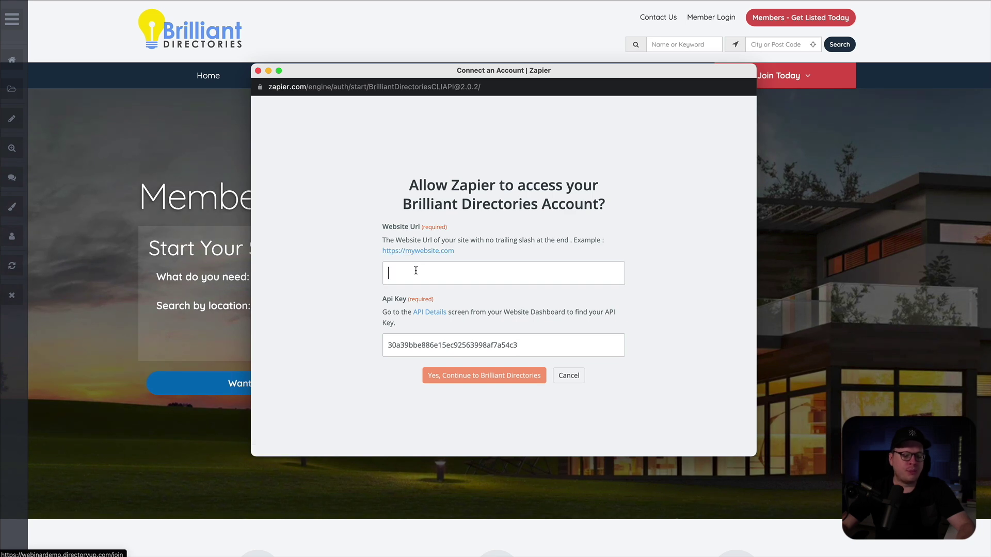
key("super+v")
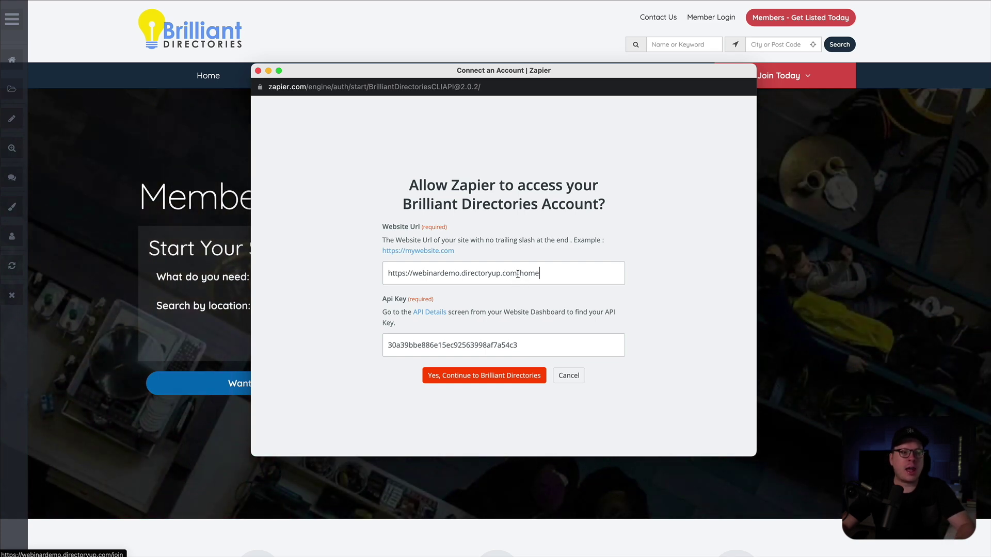
left_click_drag(517, 273, 546, 274)
key("BackSpace")
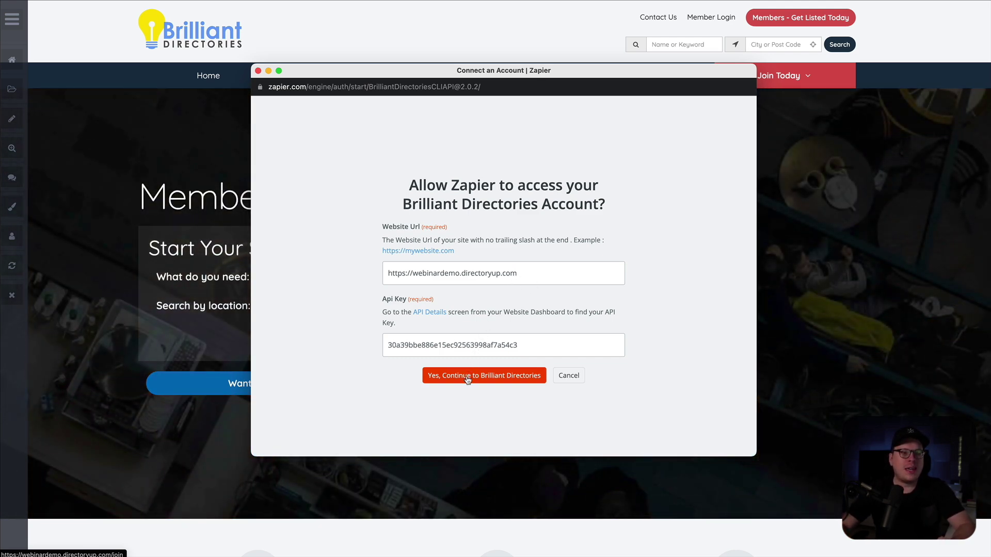
left_click(468, 378)
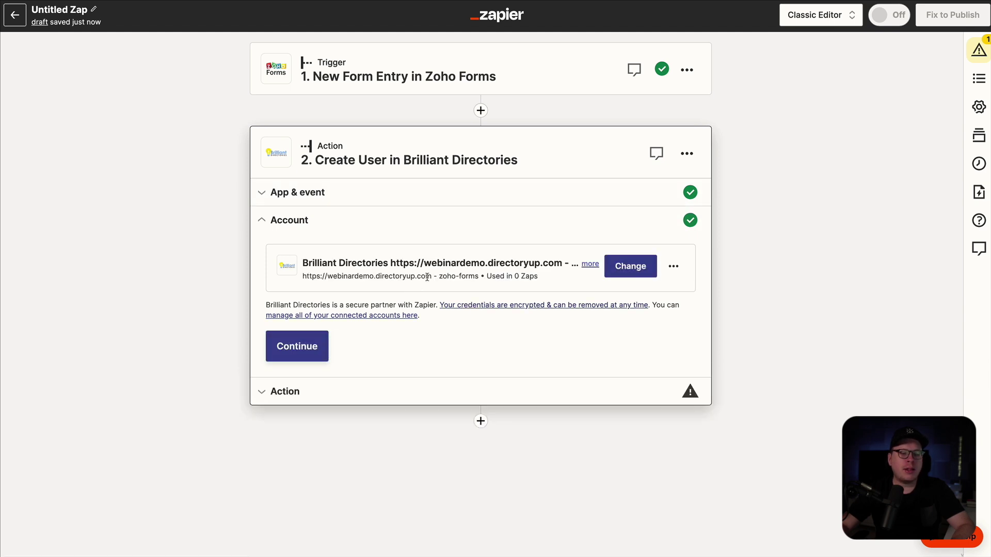
- Continue to the Create User fields and review them, starting with the required Membership Plan ID
left_click(305, 352)
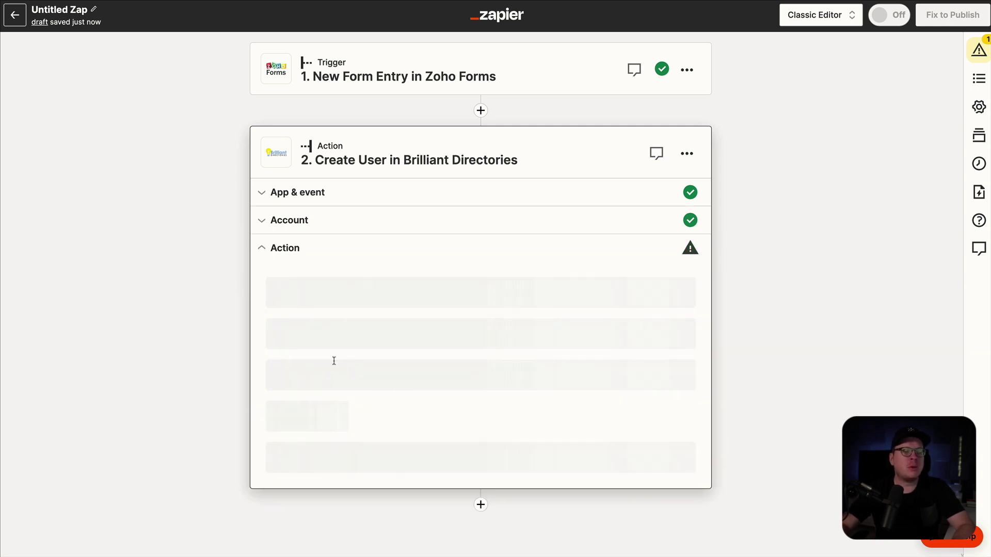
scroll(317, 410, "down", 2)
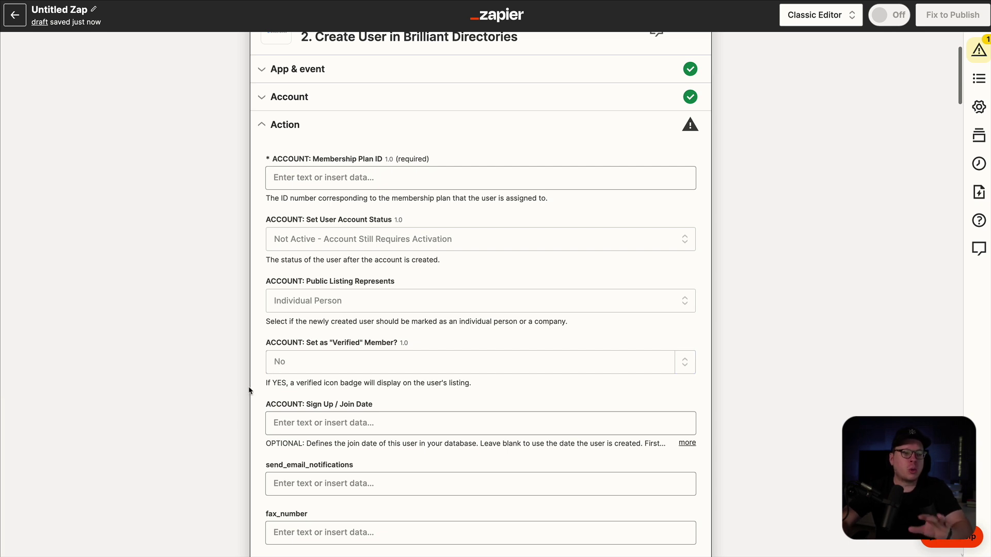
- Map the form's email answer into the Email Address field
scroll(364, 398, "down", 3)
scroll(364, 398, "down", 3)
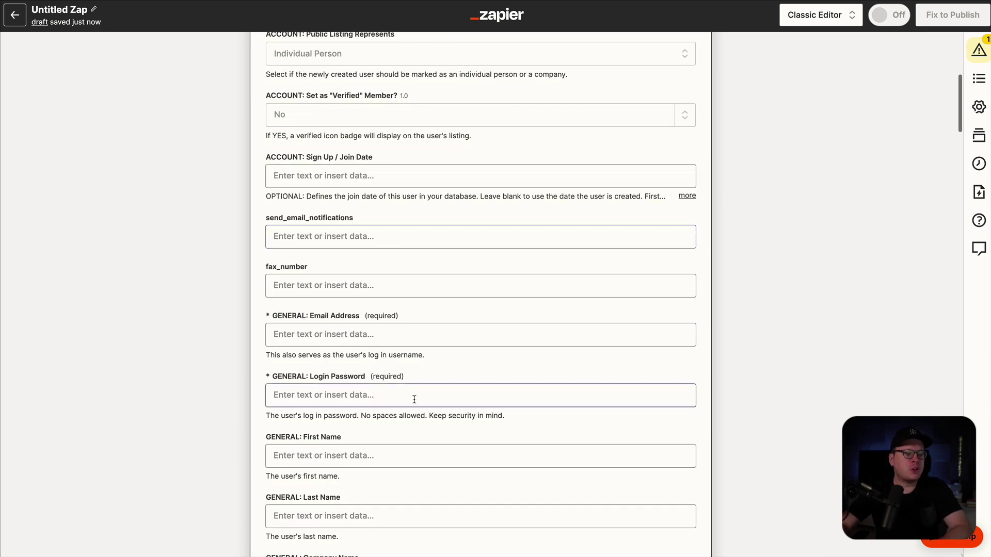
scroll(410, 397, "down", 1)
left_click(301, 306)
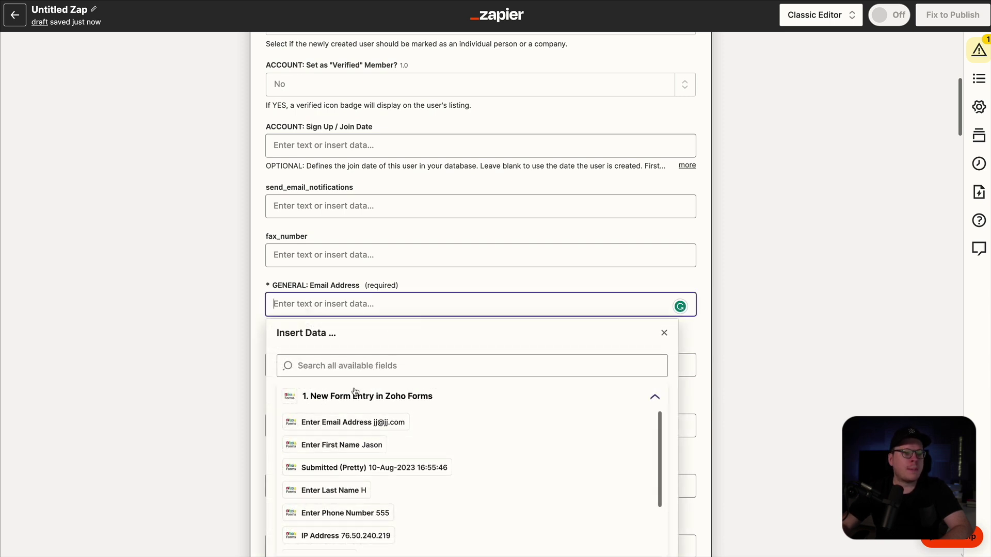
left_click(350, 421)
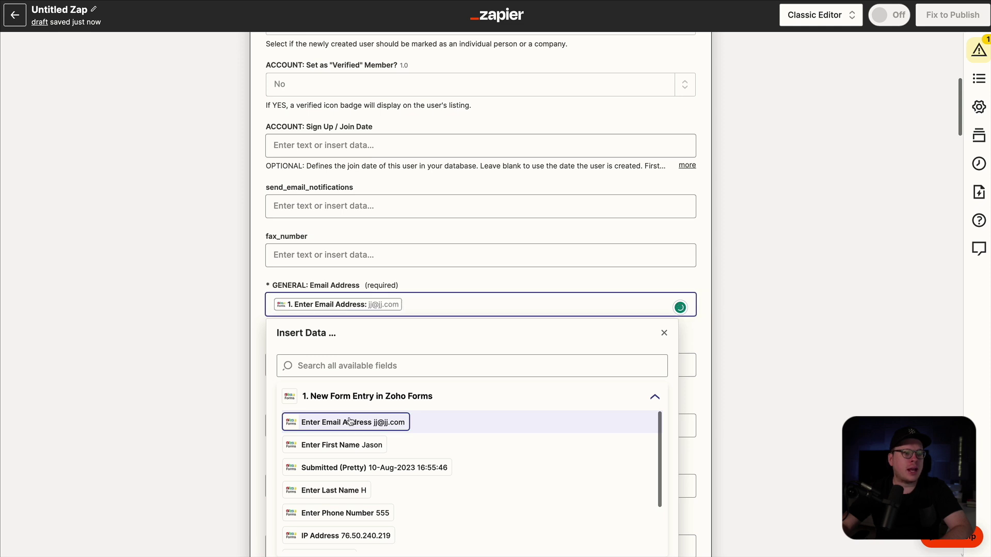
left_click(216, 345)
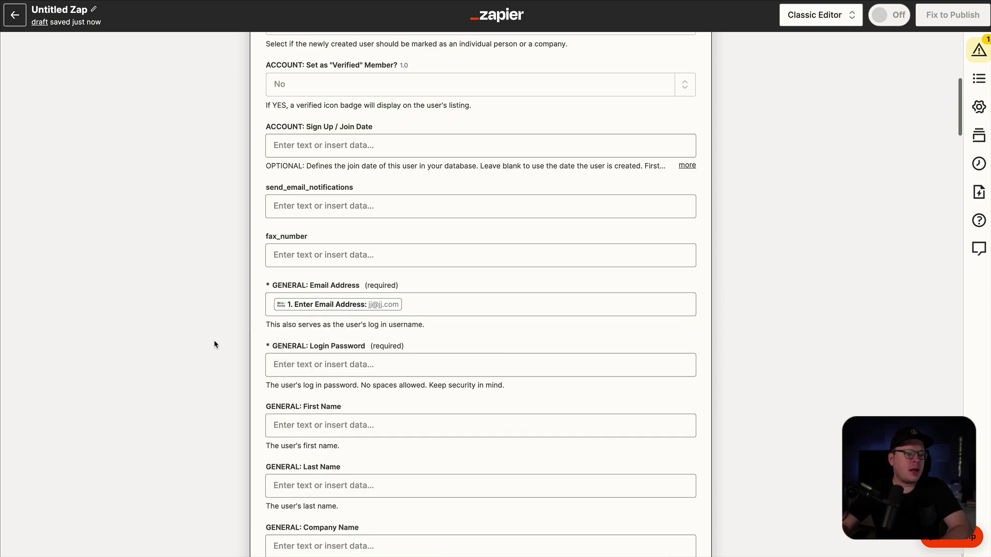
- Fill First Name and Last Name with the form's first and last name answers
left_click(308, 420)
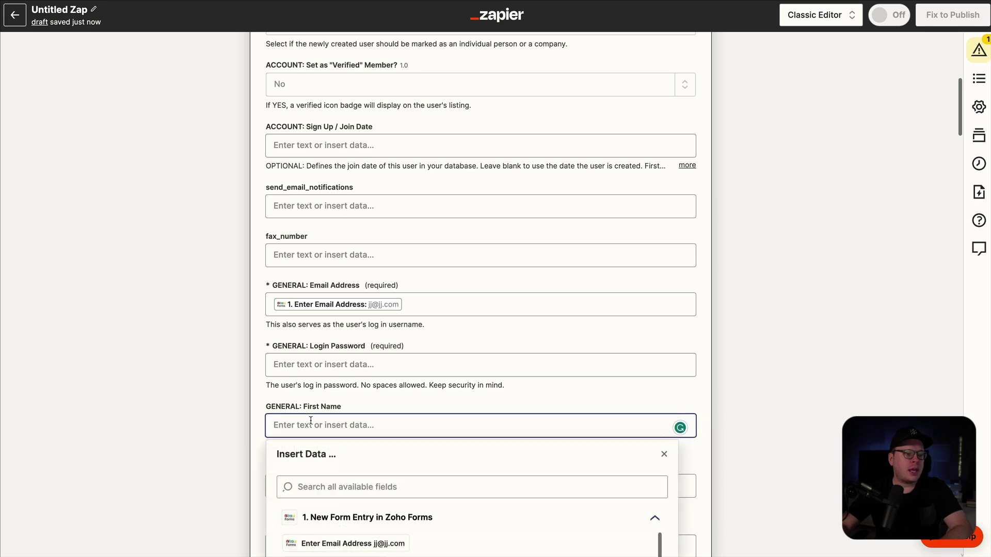
scroll(311, 420, "down", 1)
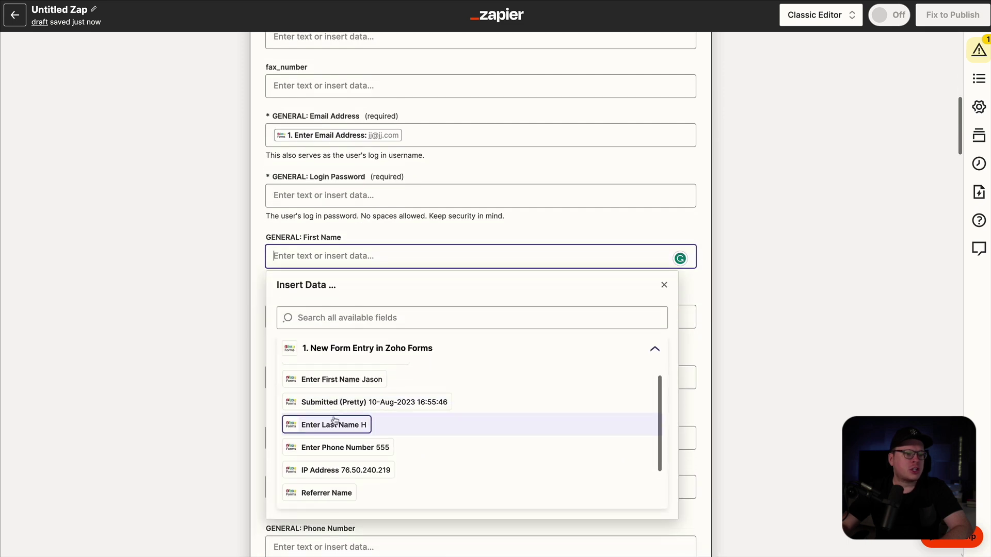
left_click(342, 379)
left_click(219, 335)
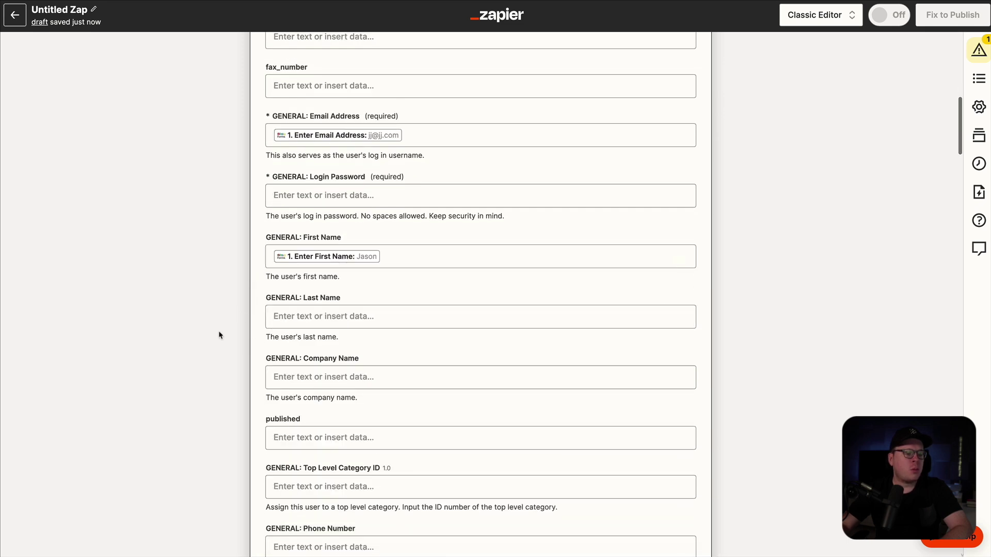
left_click(286, 324)
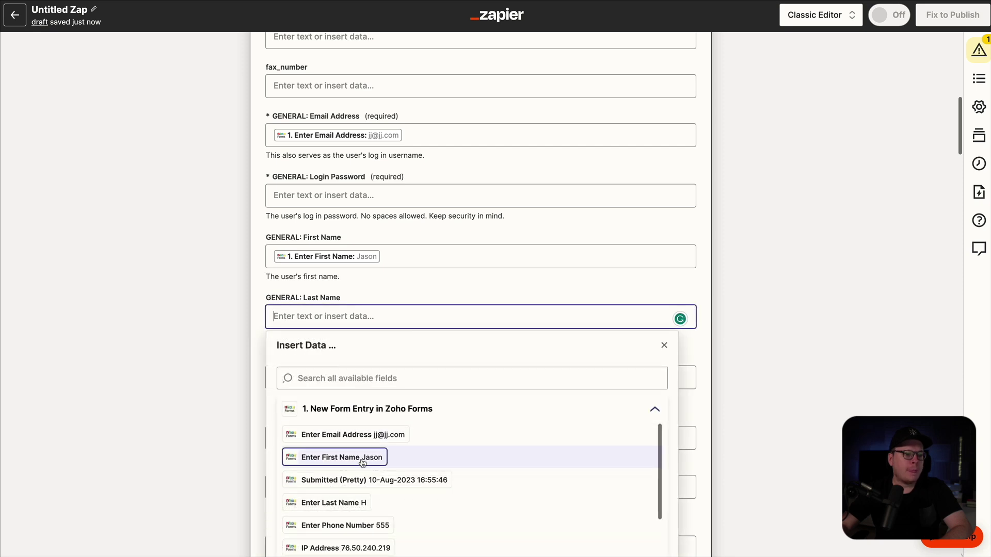
left_click(356, 503)
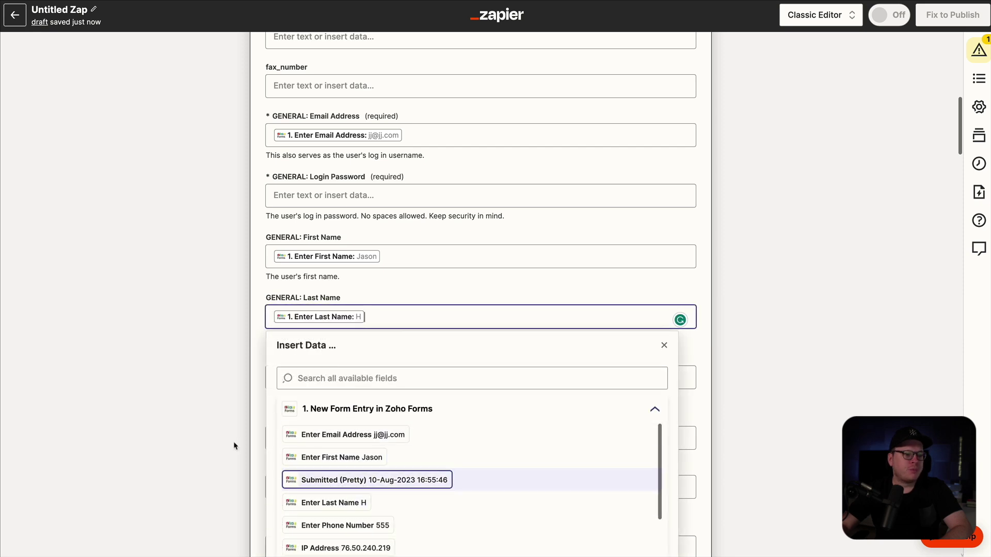
left_click(258, 364)
- Fill Phone Number with the form's phone answer and scroll down to the test section
scroll(431, 436, "down", 3)
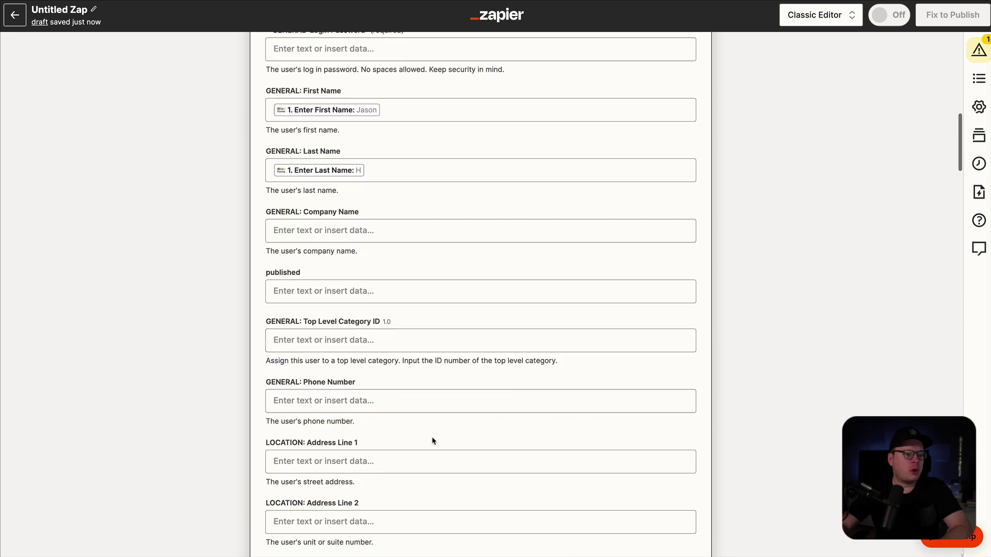
left_click(311, 402)
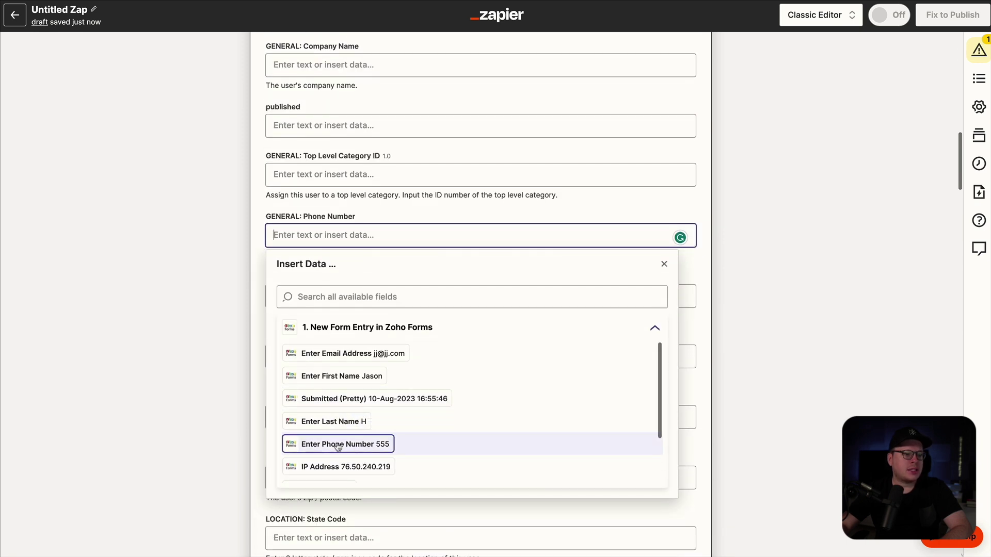
left_click(338, 445)
left_click(205, 334)
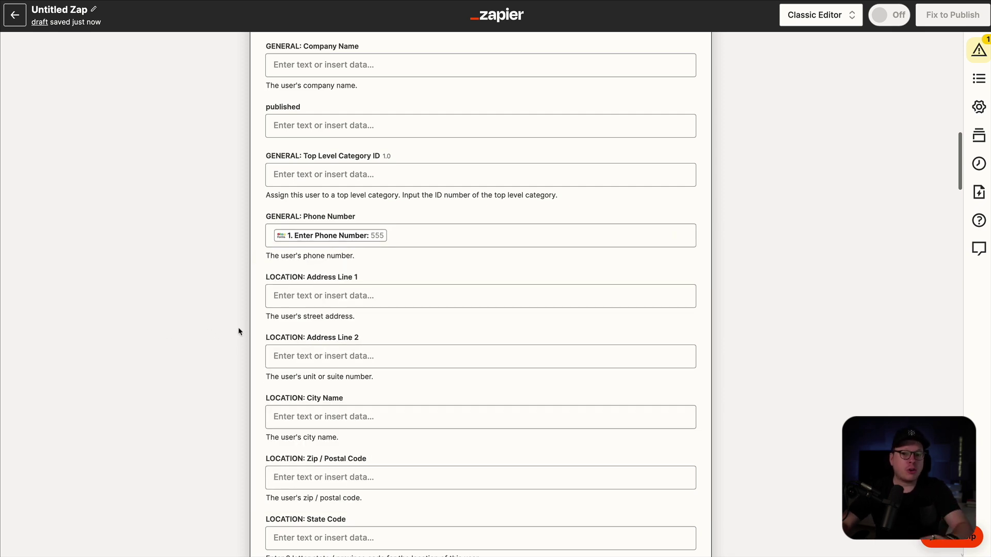
scroll(312, 407, "down", 2)
scroll(313, 407, "down", 4)
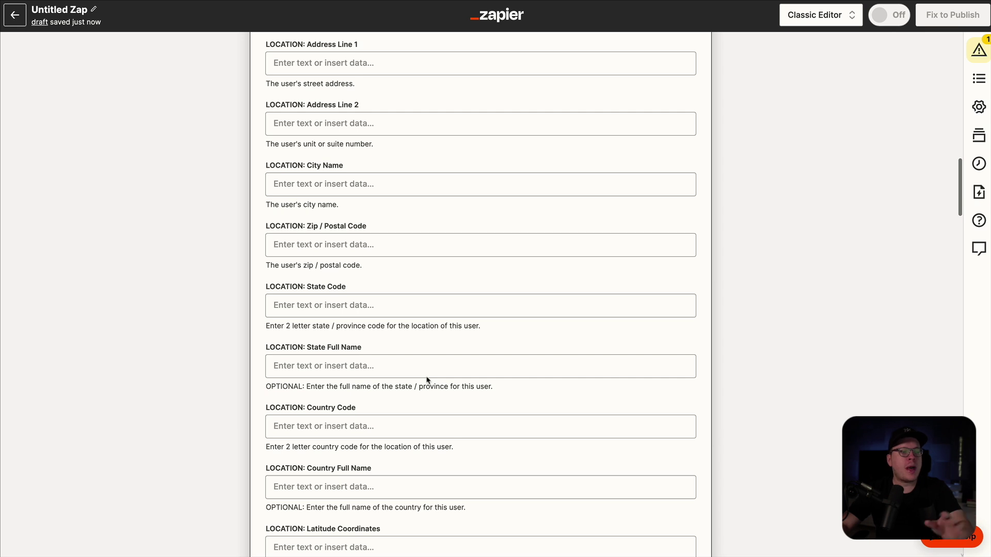
scroll(427, 380, "down", 8)
scroll(338, 358, "down", 17)
scroll(338, 358, "down", 15)
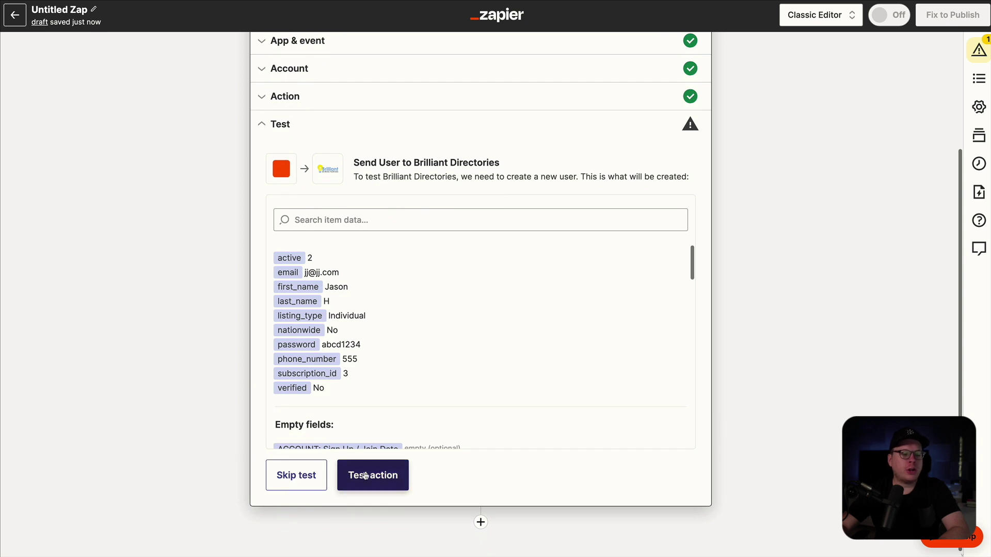
- Test the action to create a sample Brilliant Directories user, then publish the zap
left_click(365, 475)
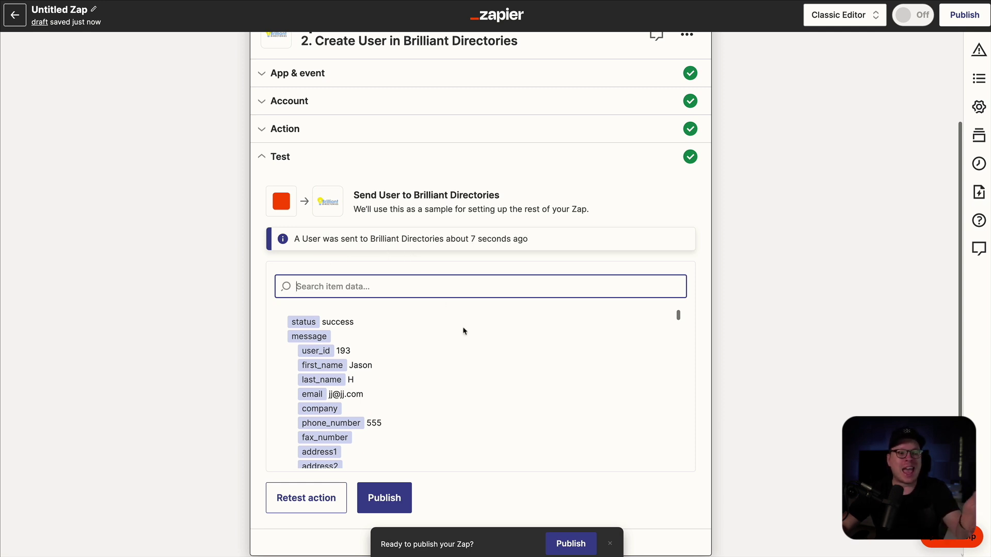
scroll(463, 332, "down", 2)
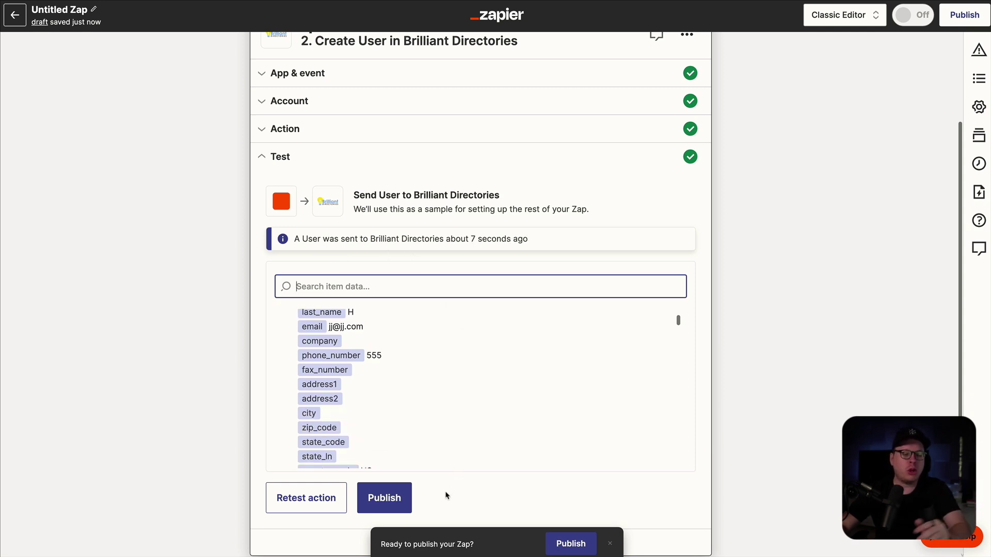
left_click(395, 498)
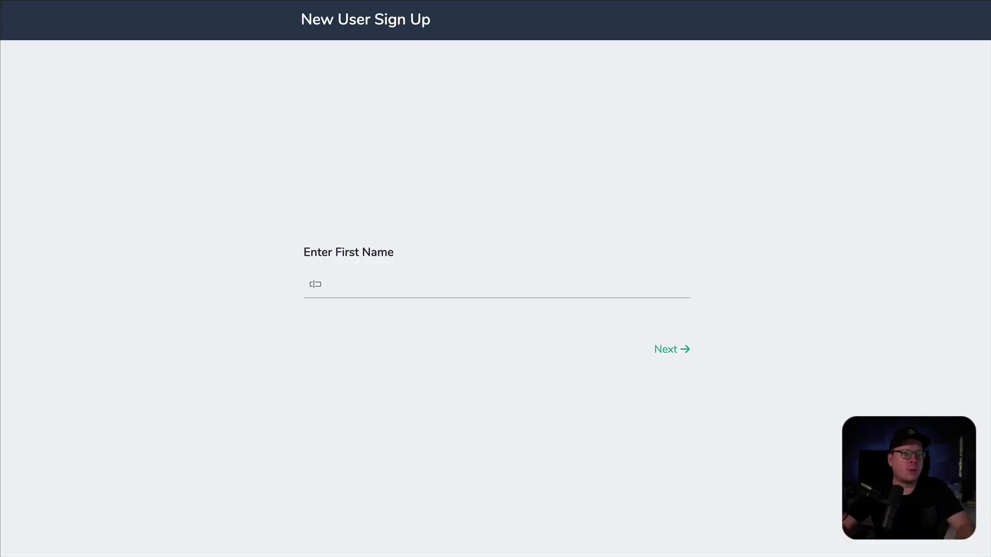
- Answer each sign-up question with the test person's first name, last name, phone and e-mail, then submit
left_click(354, 285)
type("Tony")
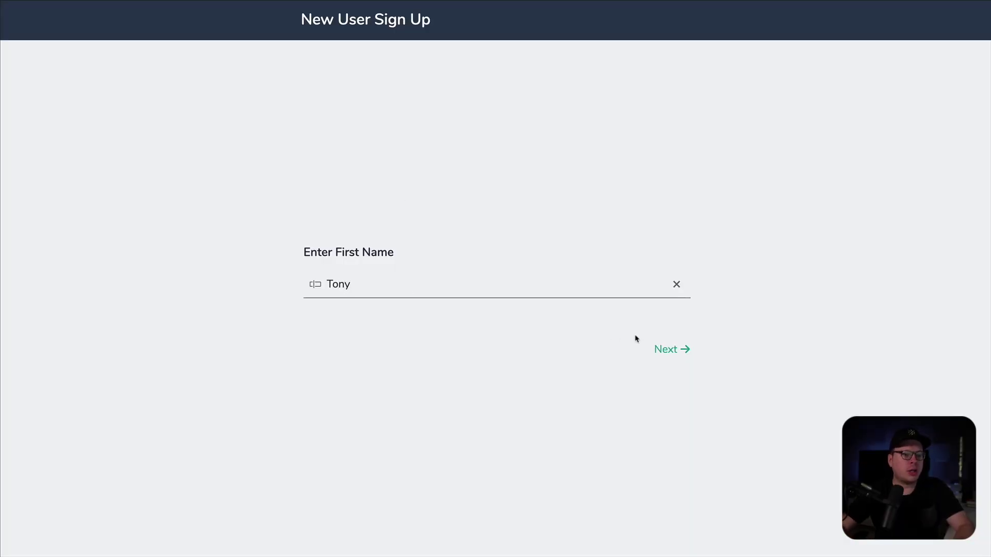
left_click(668, 349)
type("Montana")
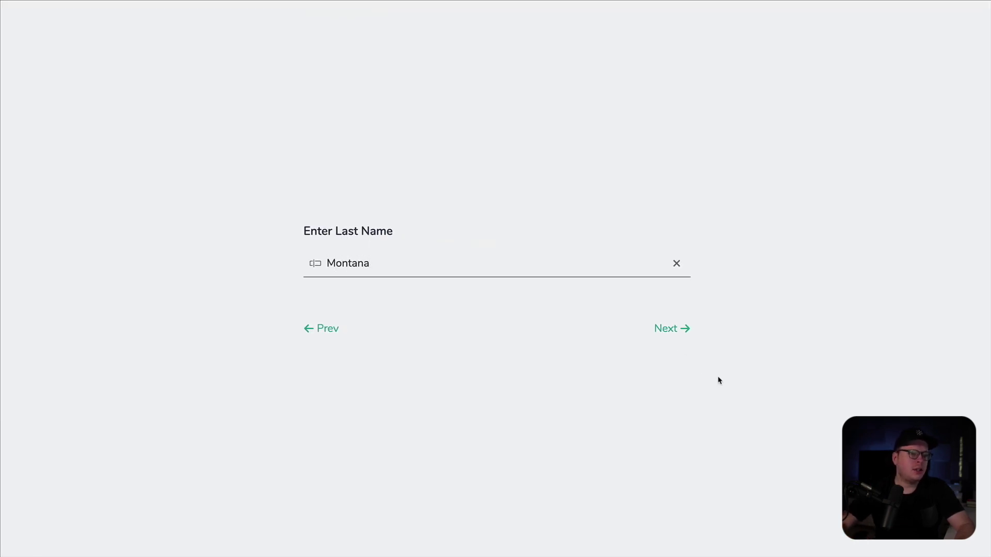
left_click(676, 330)
type("5555555")
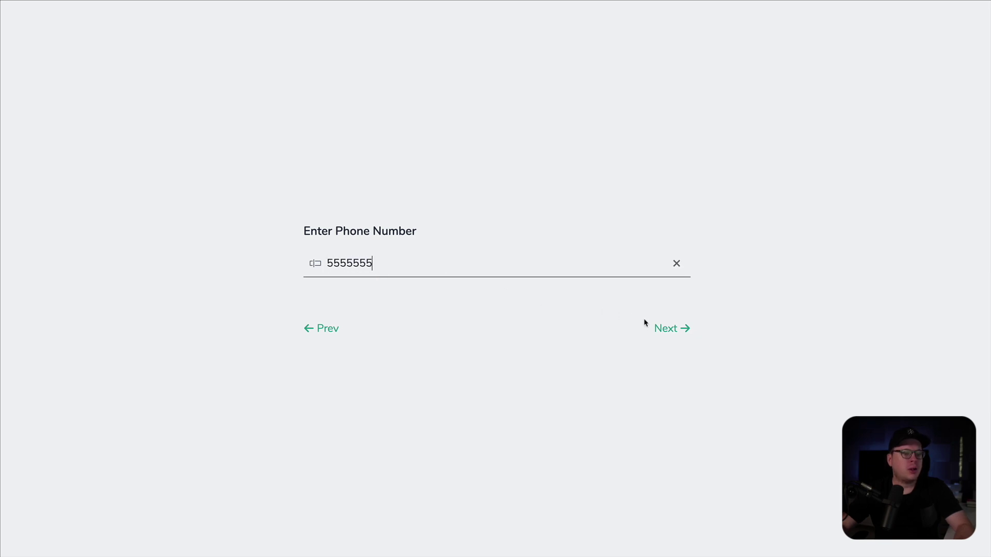
left_click(666, 328)
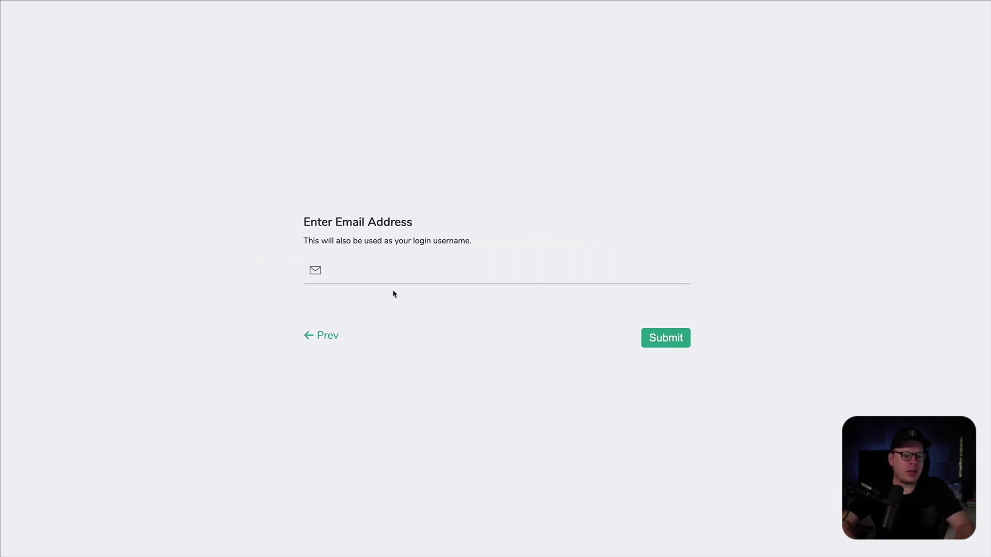
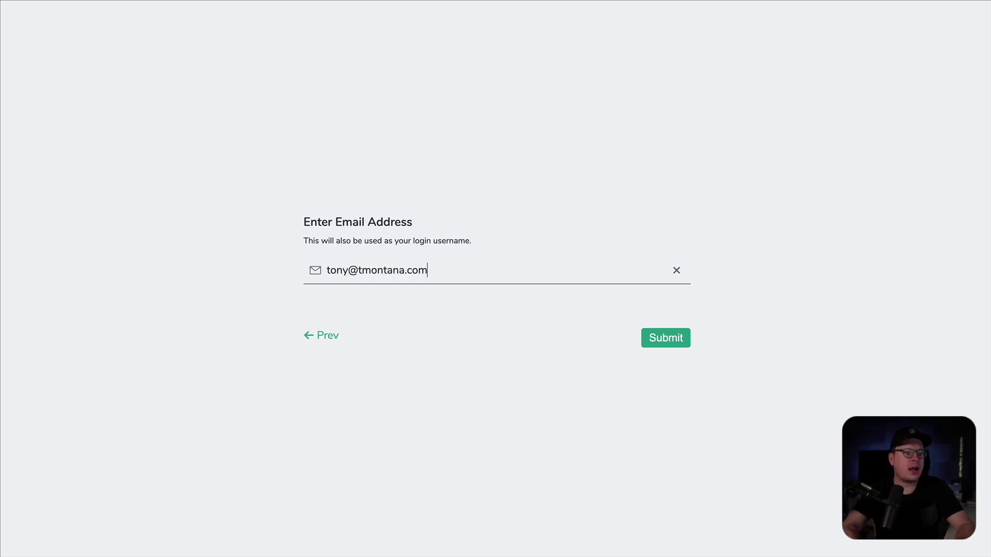
left_click(661, 340)
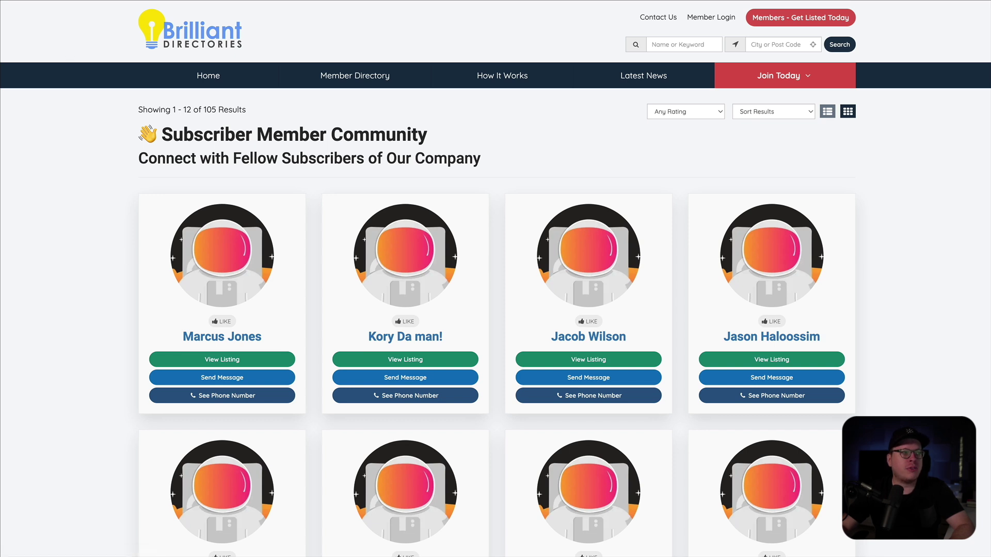
- Reload the Subscriber Member Community page to check the member count
key("F5")
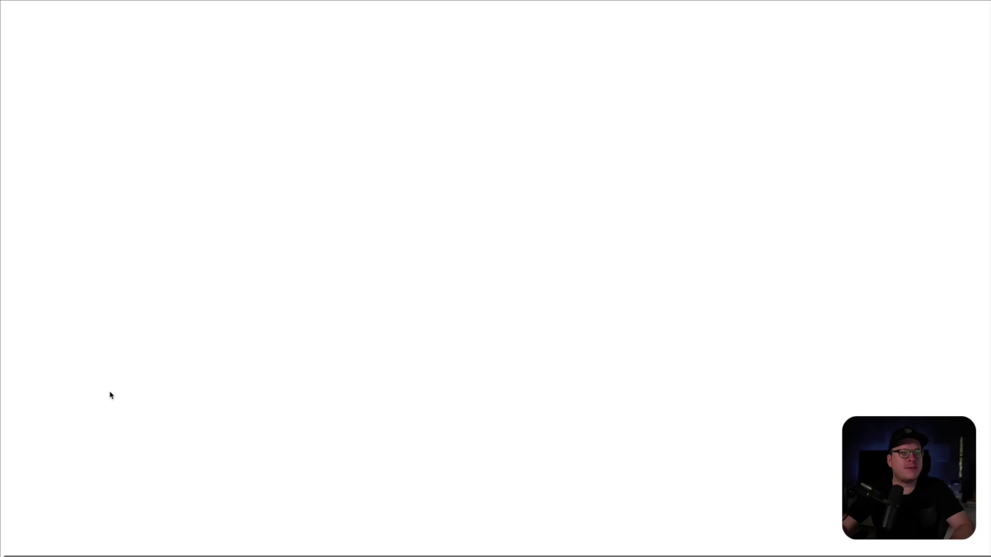